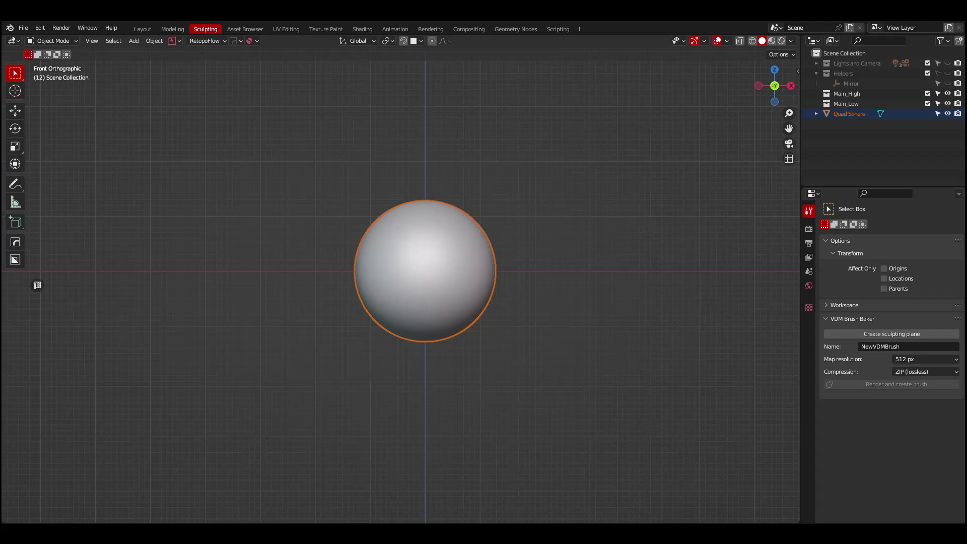
Bring up the sculpt wheel in the viewport to view its ring of brushes and central pad, closing it each time
key(space)
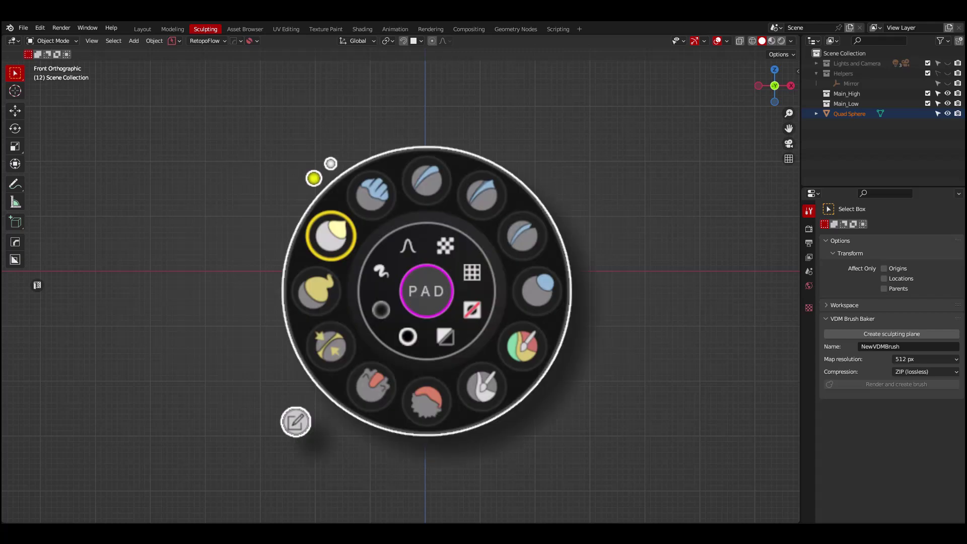
key(Escape)
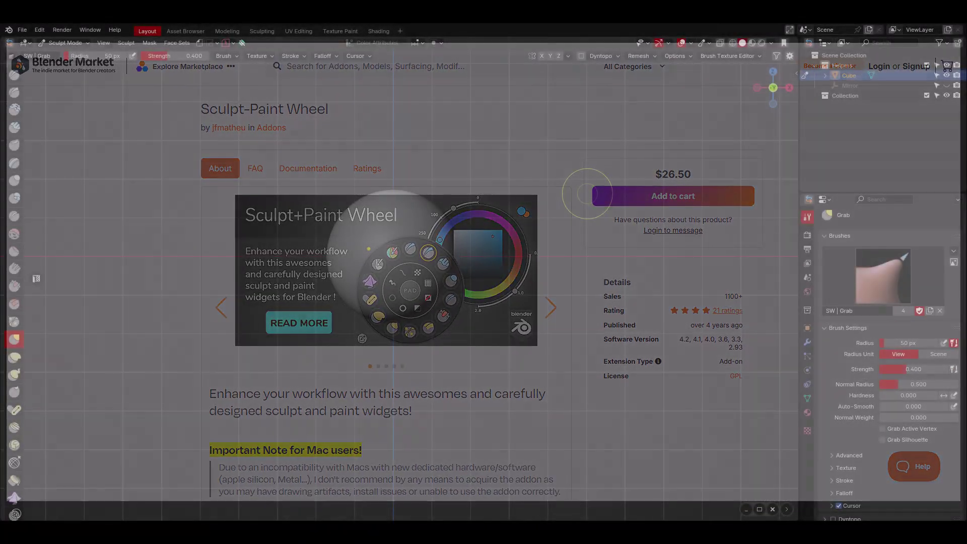
key(space)
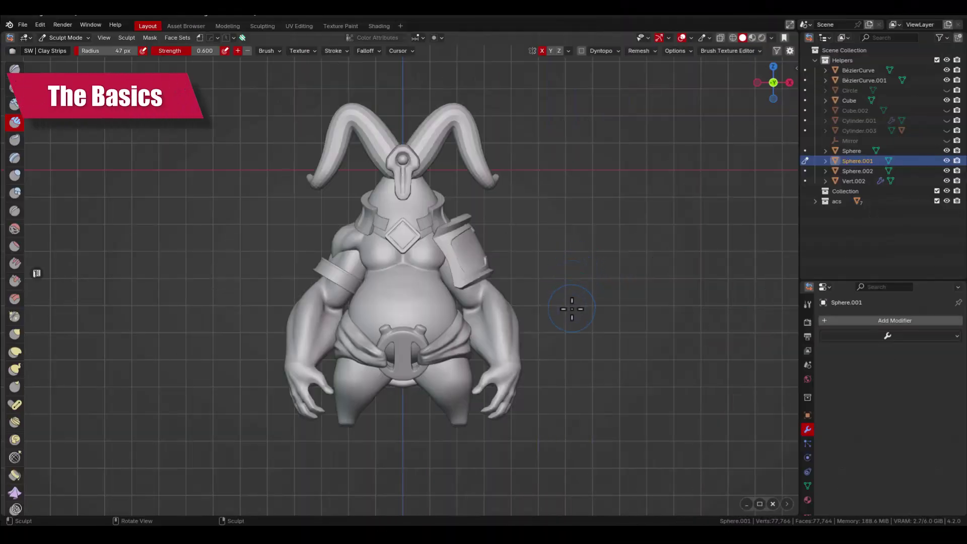
key(space)
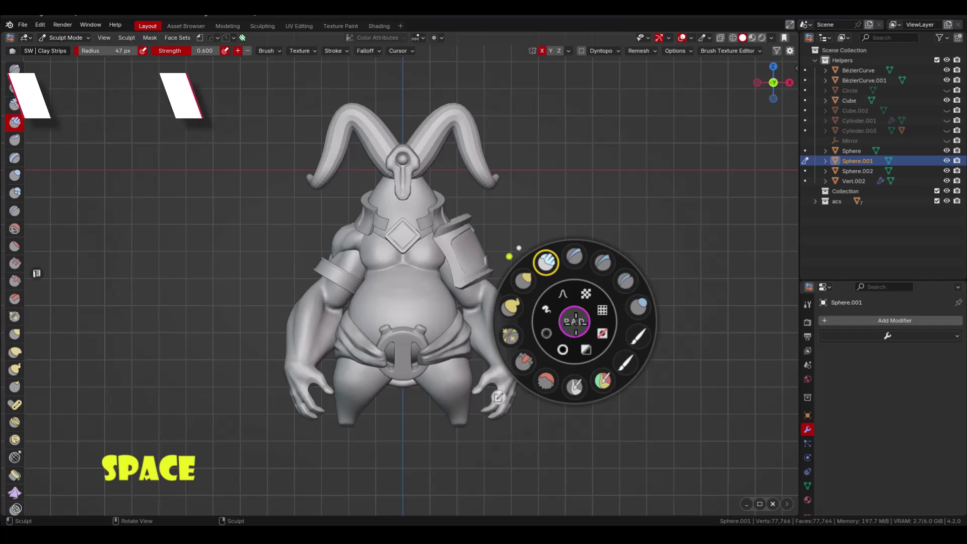
click(573, 323)
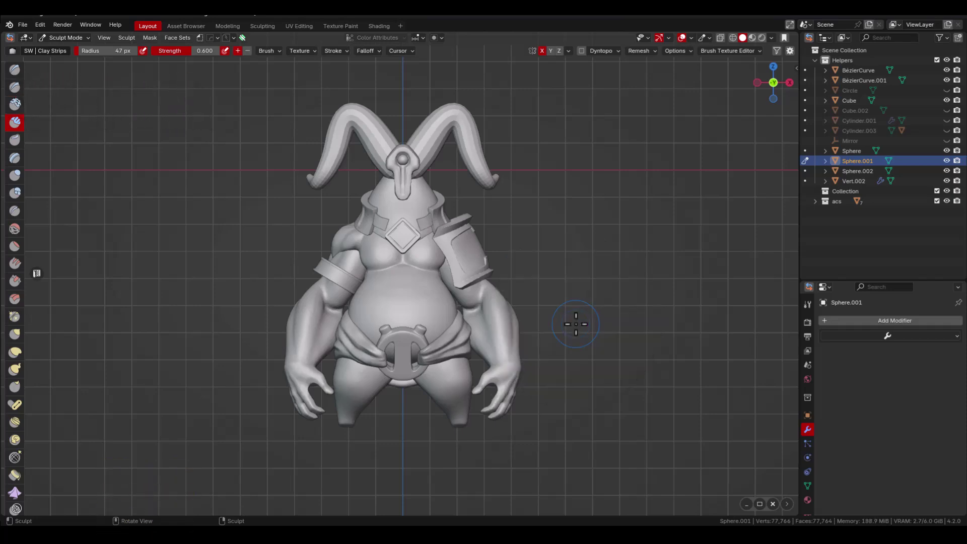
key(space)
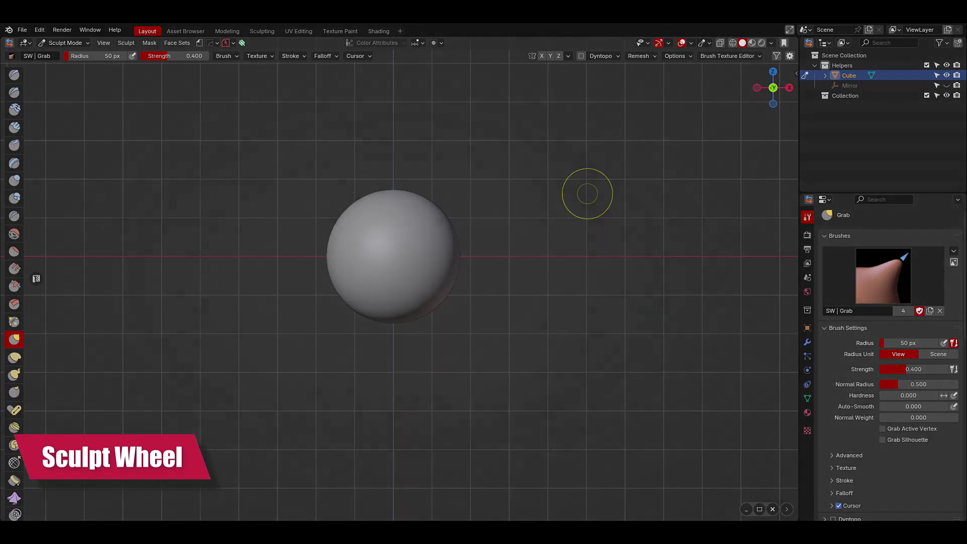
Pick the Mask brush from the sculpt wheel's ring of brushes and close the wheel
key(w)
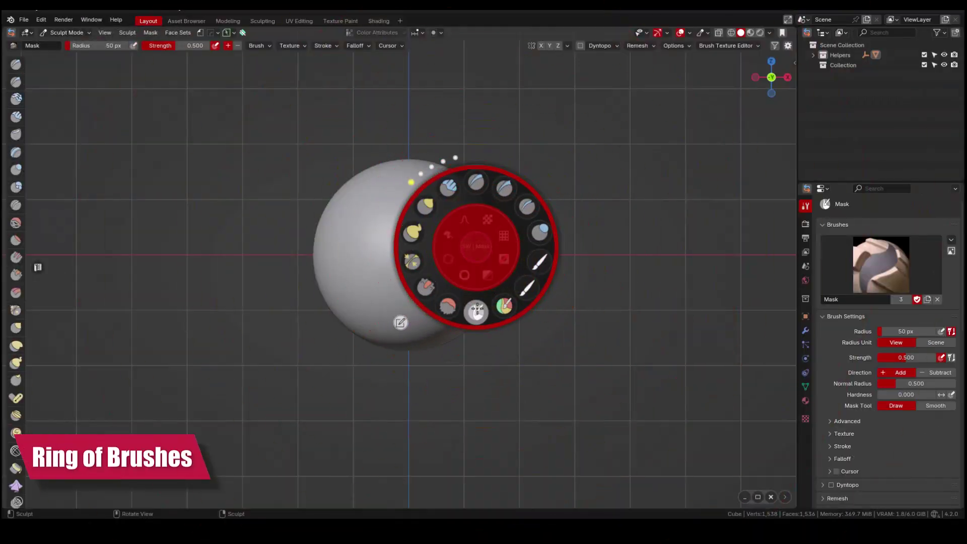
click(581, 243)
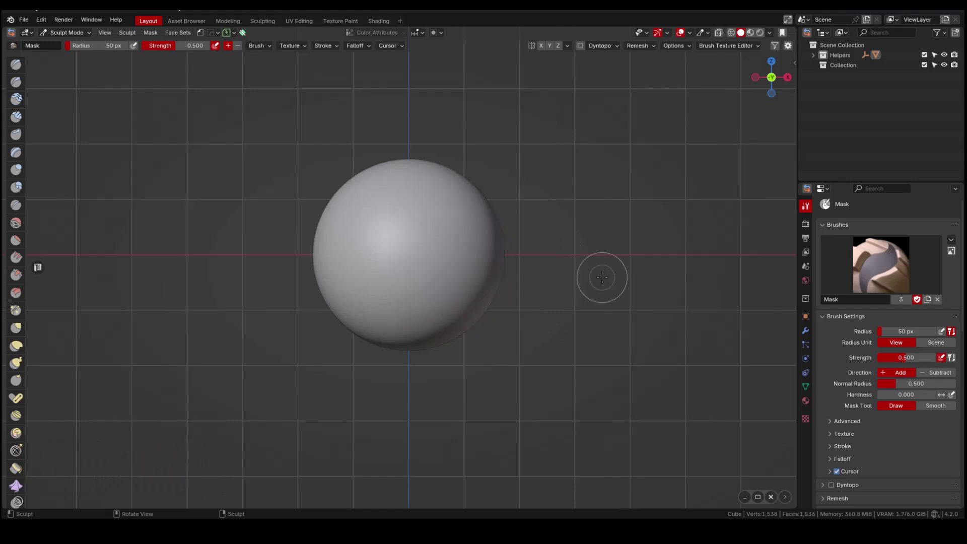
Display the sculpt wheel's Wheel Settings and examine the Custom Tool Color option with its Outline style
key(n)
click(604, 185)
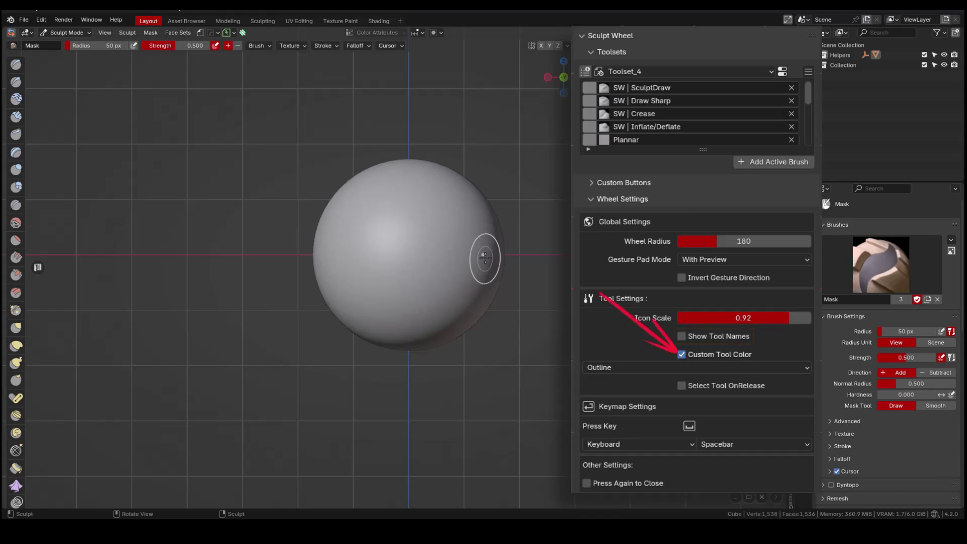
key(space)
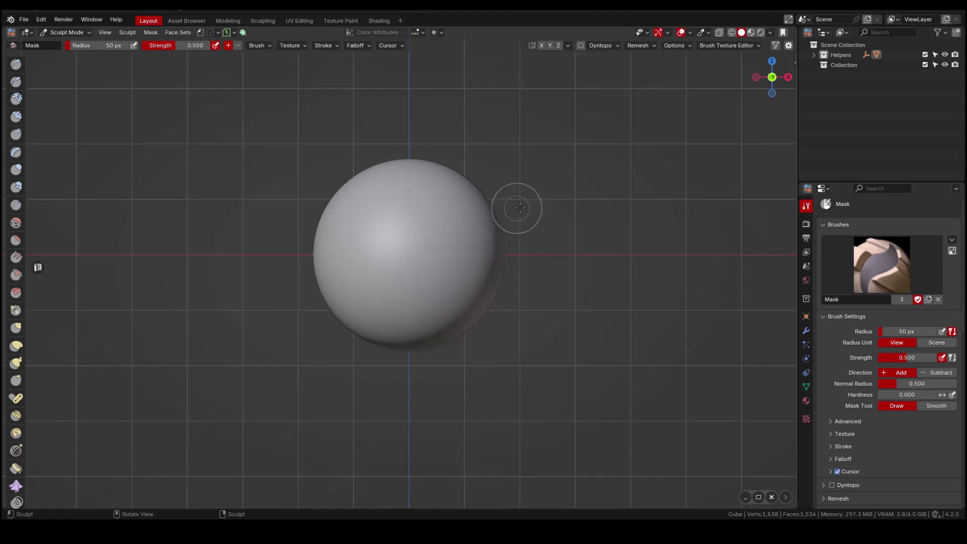
Add the Multi-plane Scrape brush to the current toolset and check its place in the sculpt wheel
key(n)
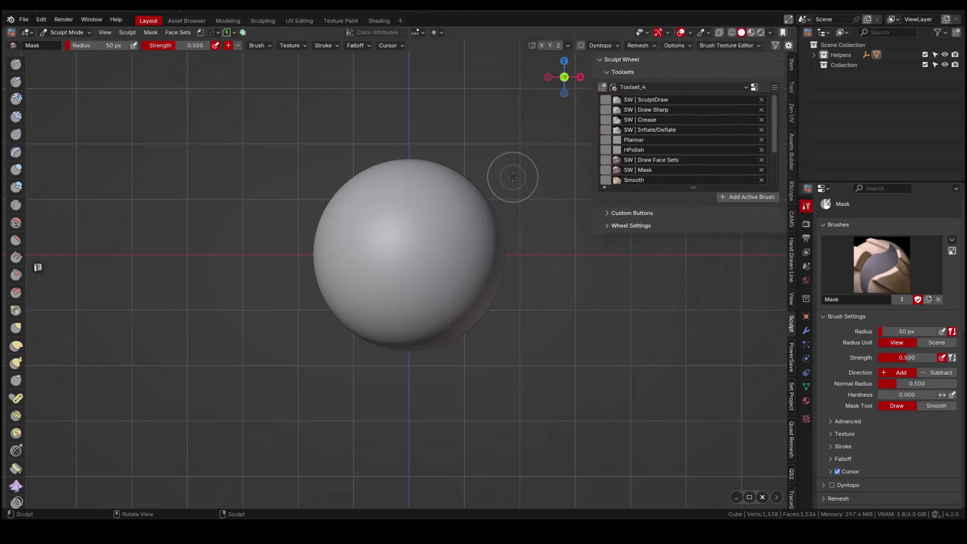
click(751, 88)
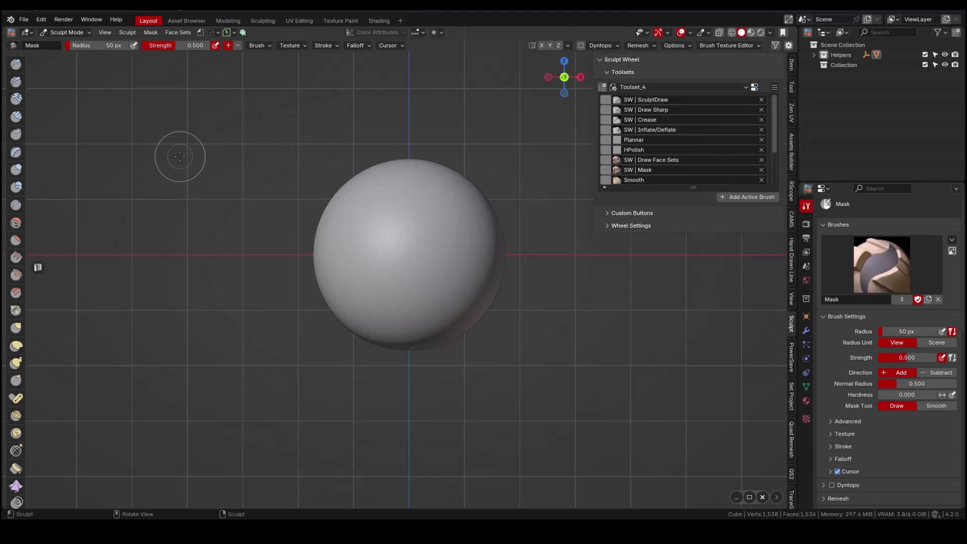
click(16, 293)
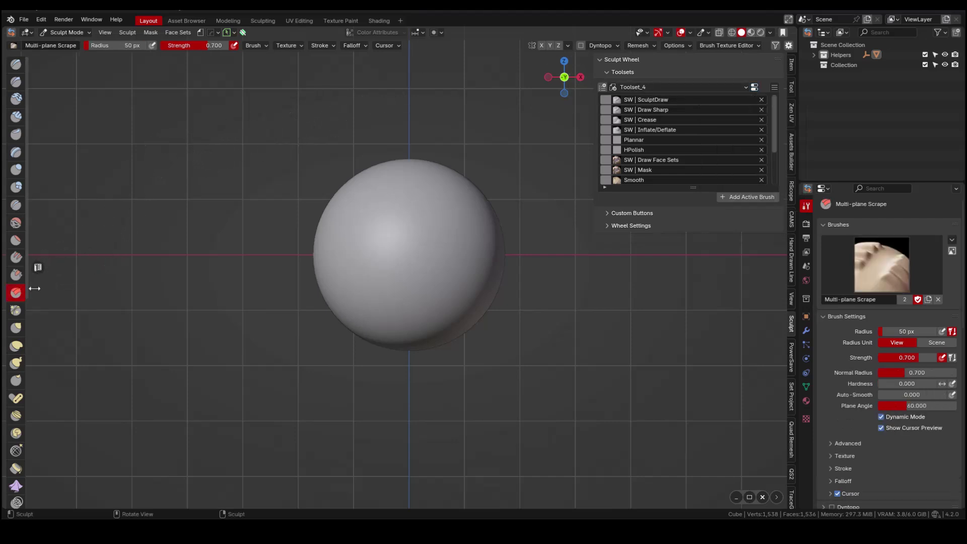
click(733, 199)
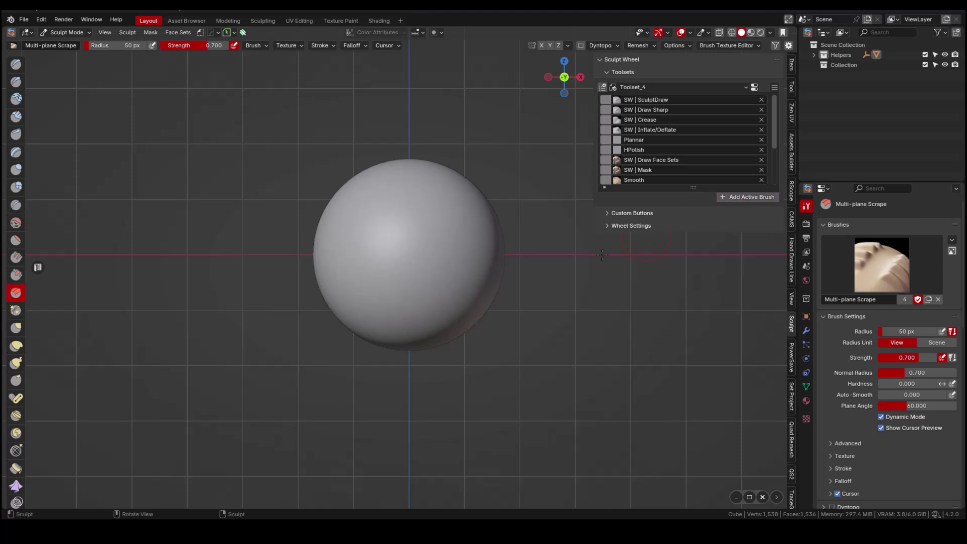
key(w)
key(w)
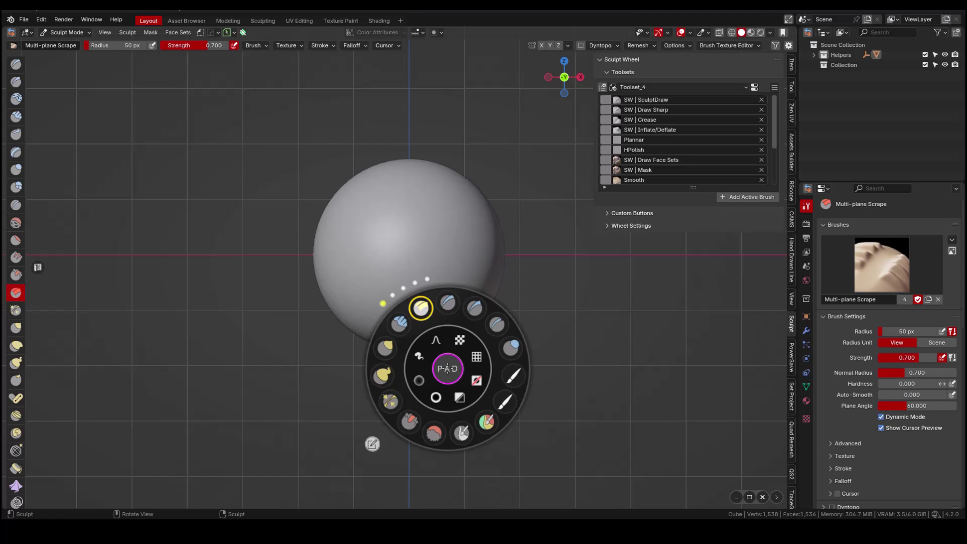
key(w)
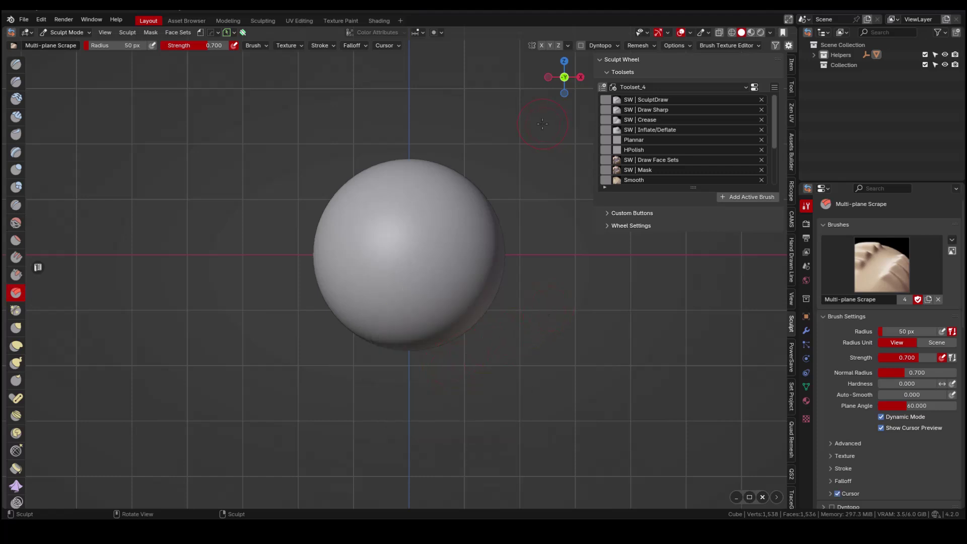
Switch the sculpt wheel through the Stitch and Dragon Skin brush toolsets to the last toolset
key(w)
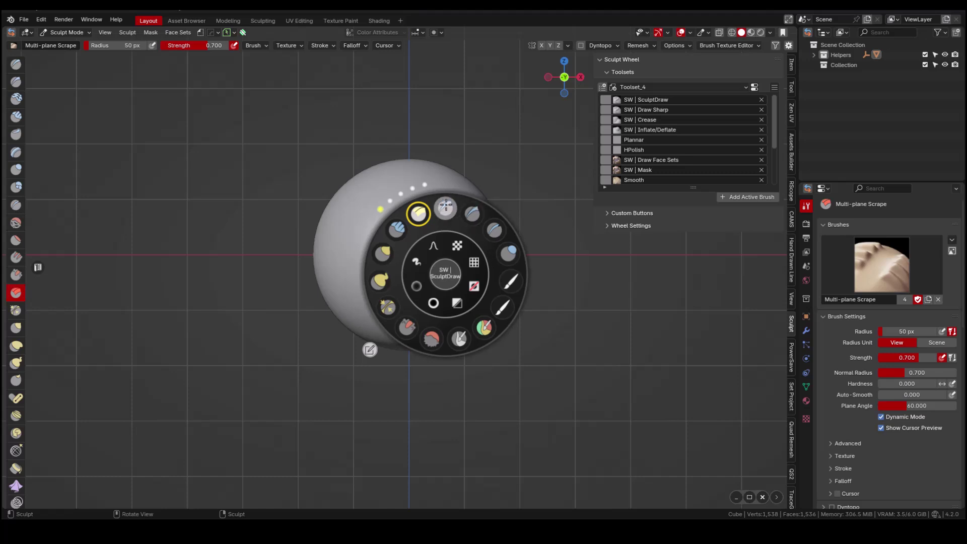
scroll(444, 273, down, 1)
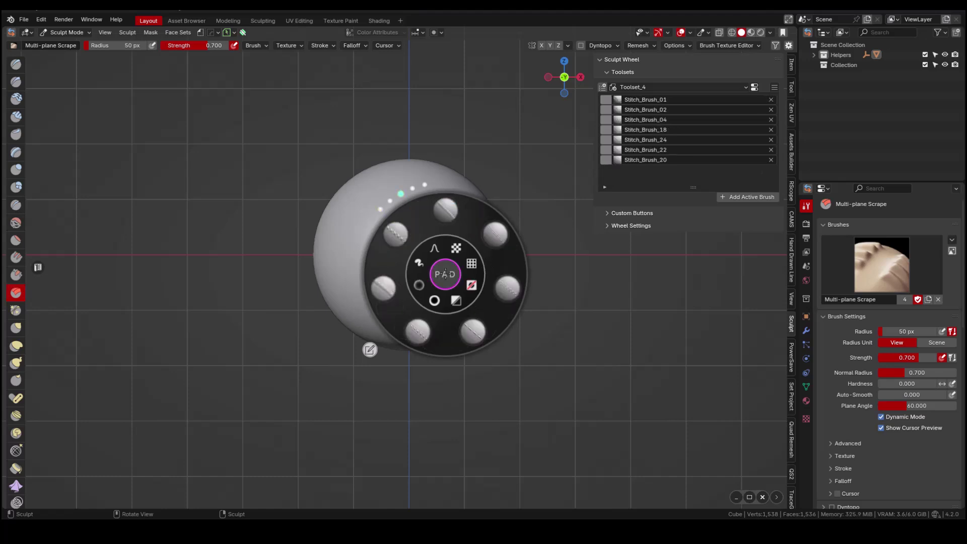
click(411, 188)
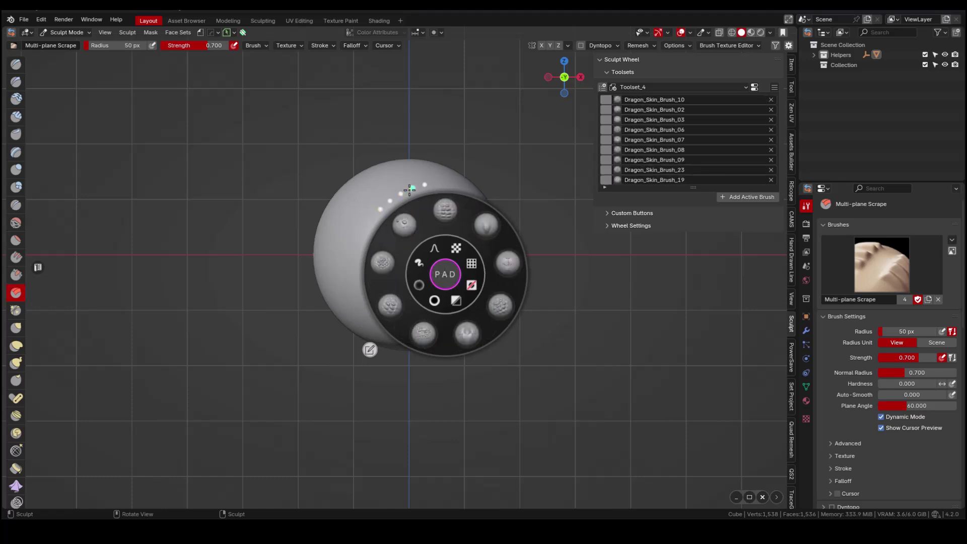
click(423, 184)
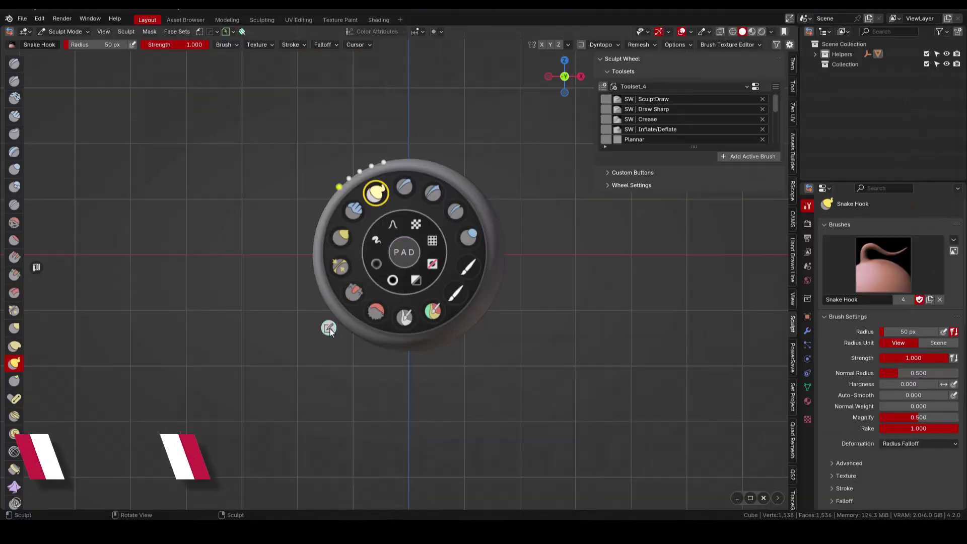
Enter the sculpt wheel's edit mode, move Snake Hook to the slot above the red scrape brush, and pull it off the ring
click(328, 328)
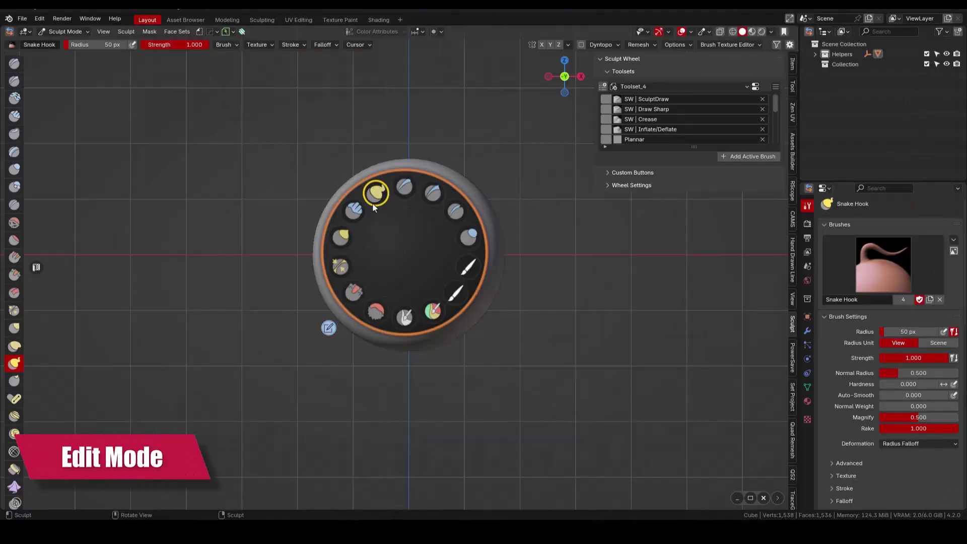
mouse_move(373, 207)
mouse_down()
mouse_move(355, 212)
mouse_move(349, 241)
mouse_move(341, 240)
mouse_move(350, 295)
mouse_move(339, 235)
mouse_move(375, 195)
mouse_move(339, 237)
mouse_move(341, 265)
mouse_up()
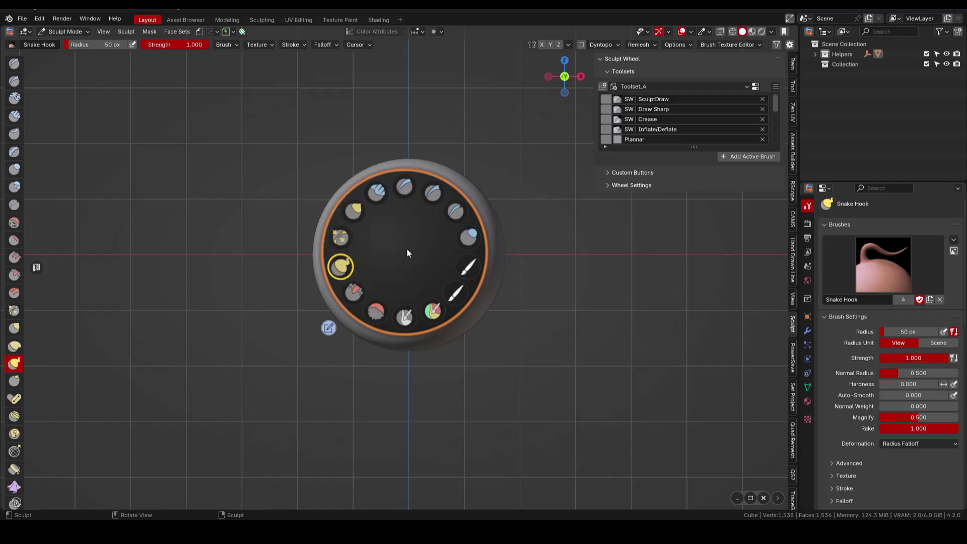
drag(326, 269, 243, 267)
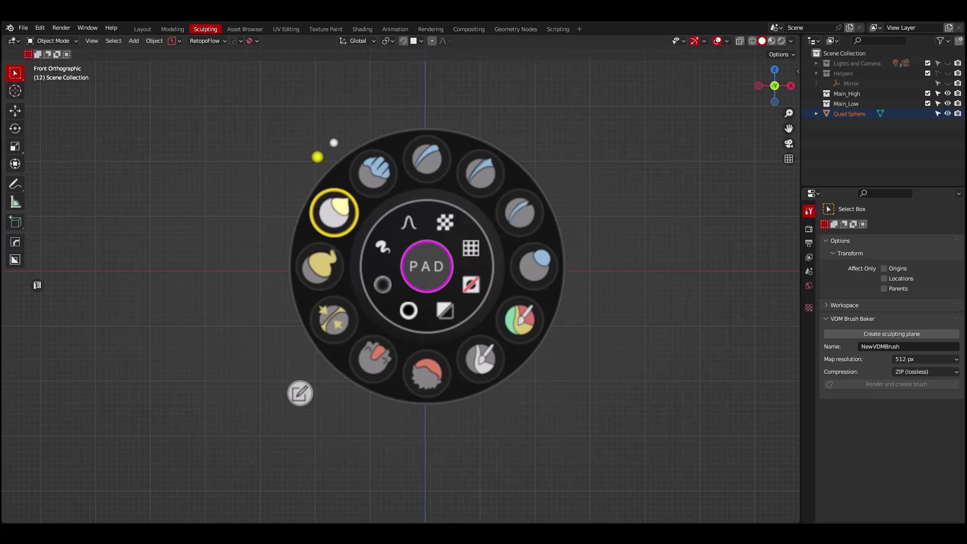
Examine the wheel's custom buttons for stroke, falloff, mask, texture and remesh settings
click(383, 247)
click(409, 222)
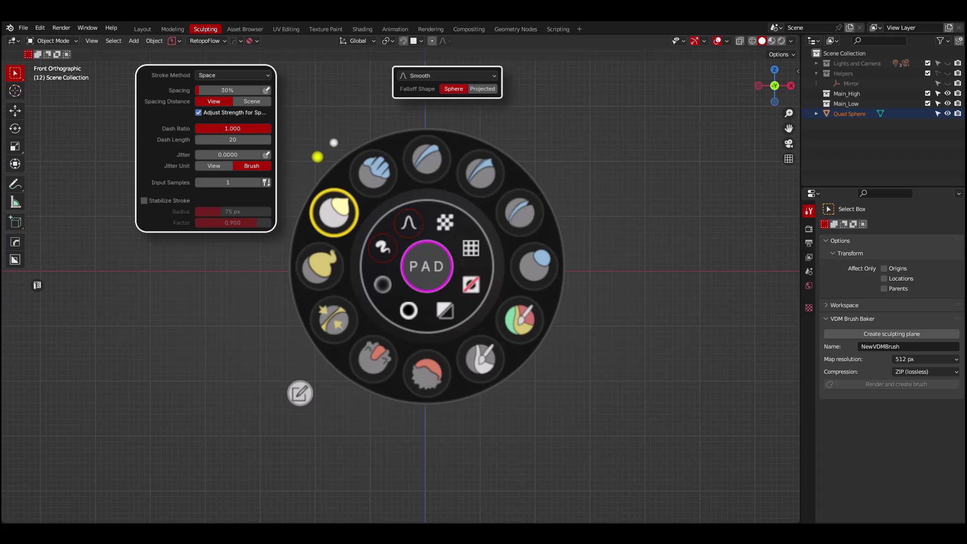
click(383, 284)
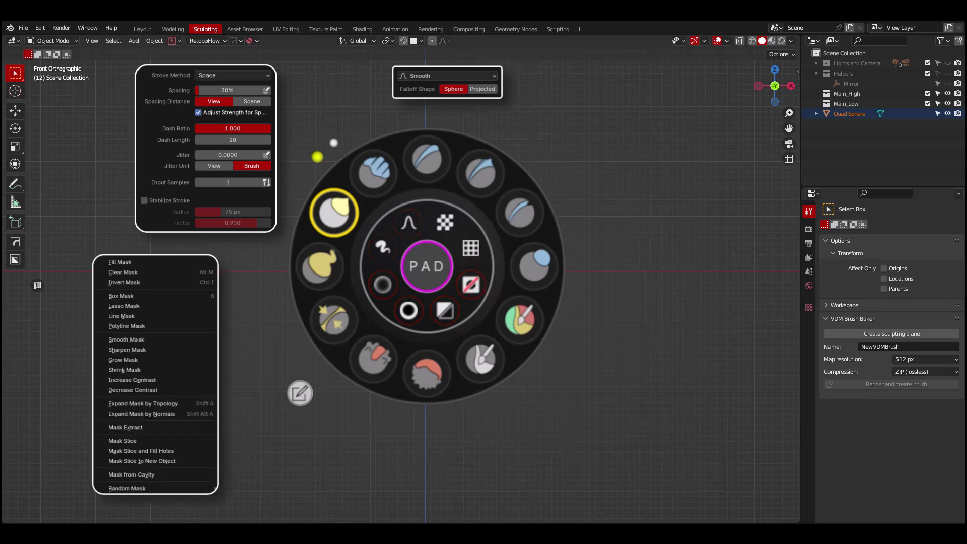
click(445, 222)
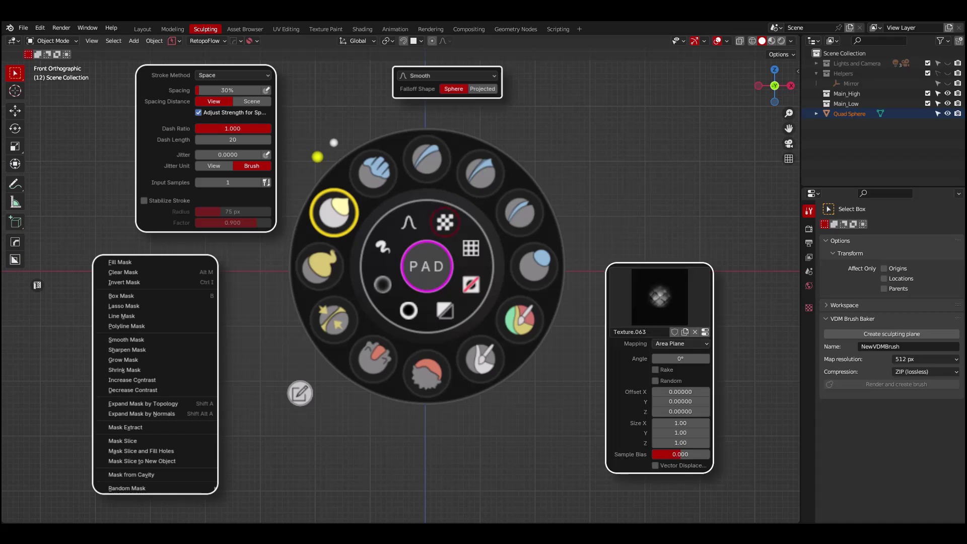
click(471, 248)
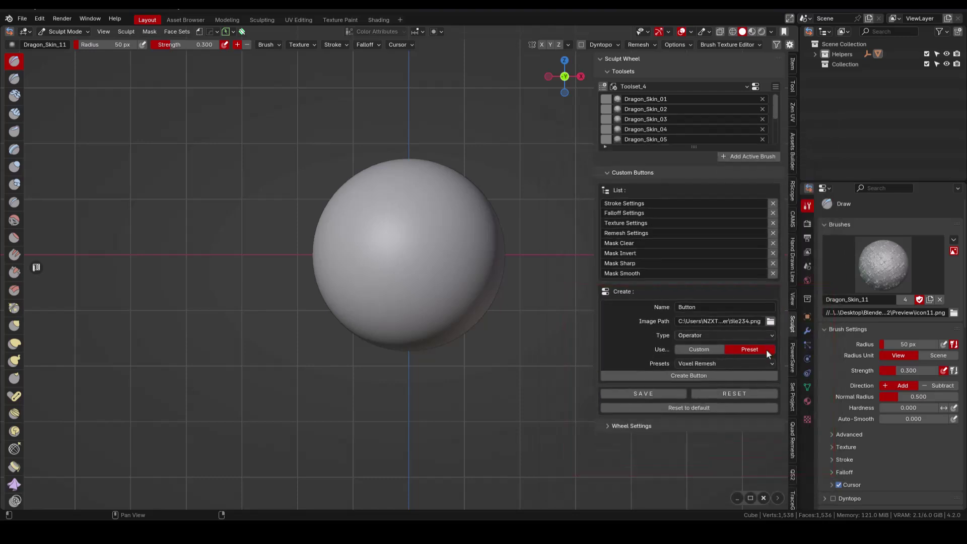
Review the preset operators for a new custom button and its Custom operator option, leaving Preset in use
click(769, 361)
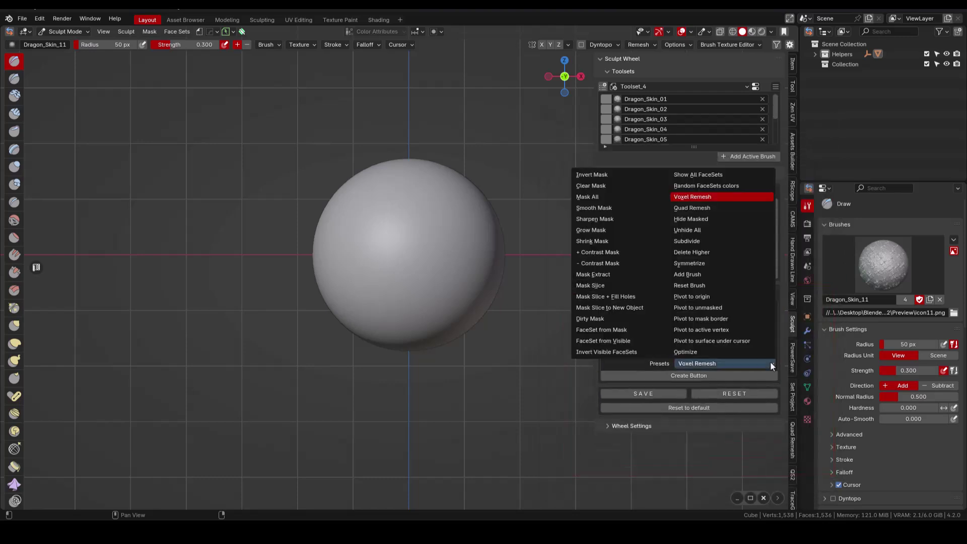
click(769, 361)
click(711, 349)
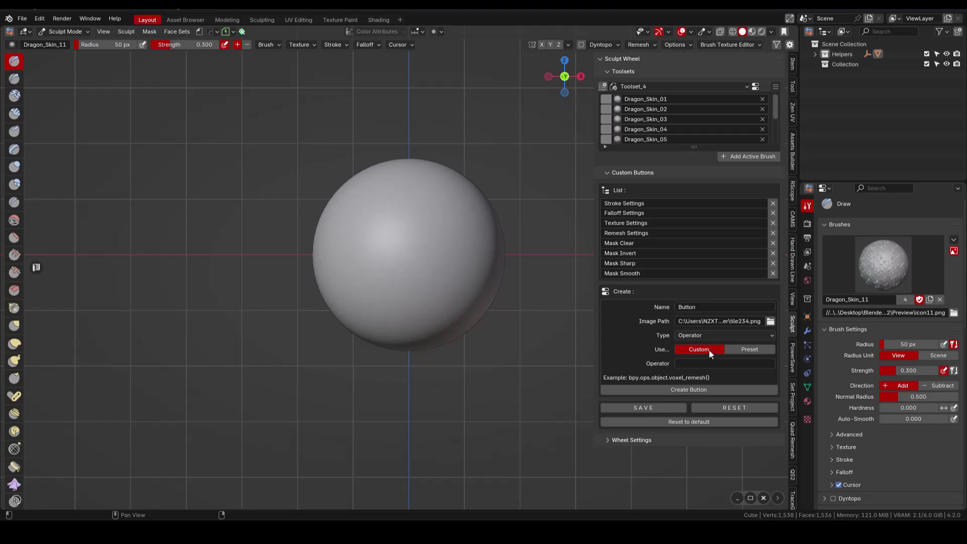
click(746, 350)
Browse the available icon images for the new custom button's image path and close the file browser without choosing one
click(769, 322)
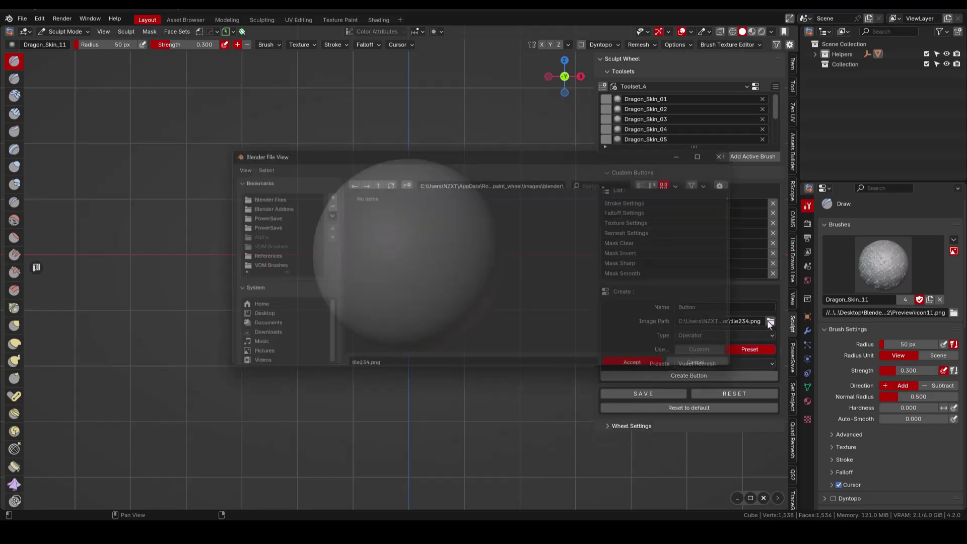
scroll(619, 264, down, 5)
scroll(618, 259, down, 8)
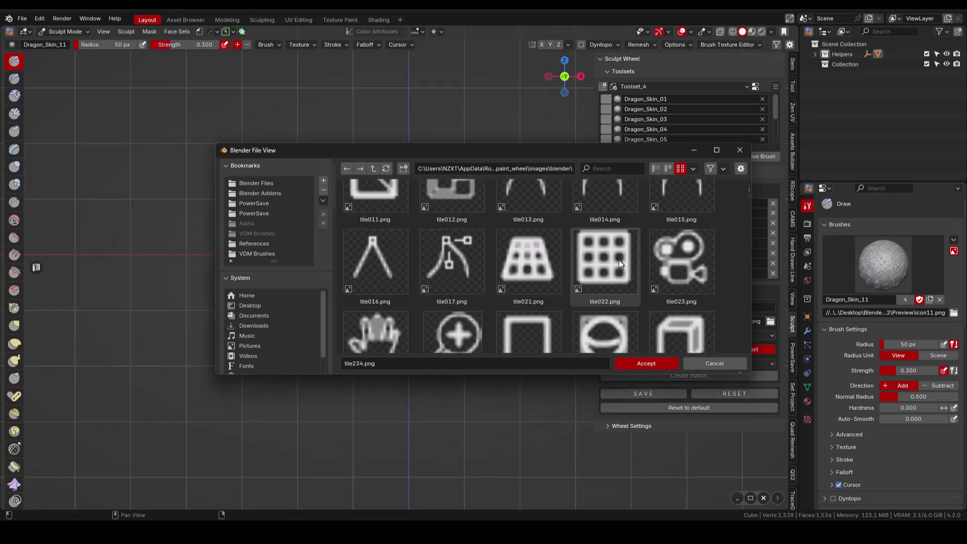
click(738, 152)
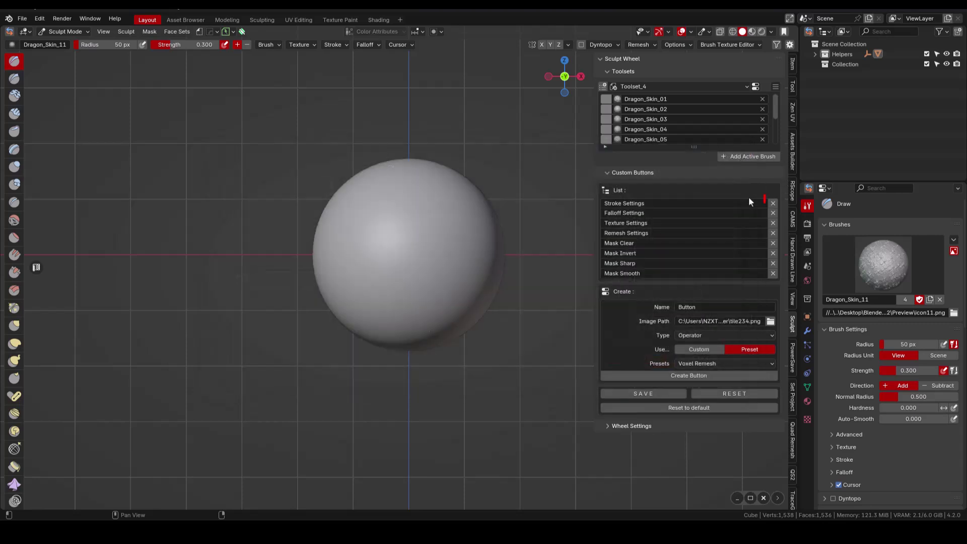
Remove the Stroke Settings button from the sculpt wheel's custom button list
click(774, 204)
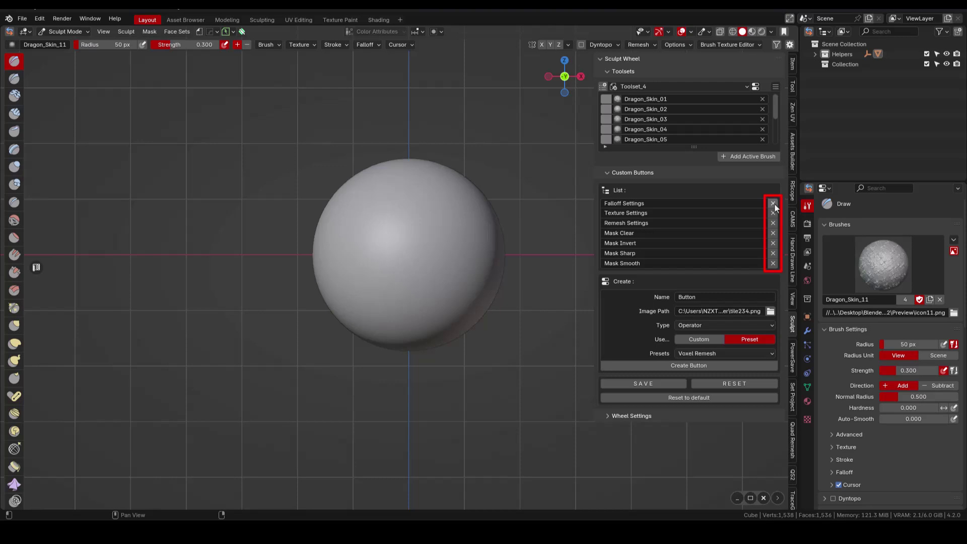
Open the sculpt wheel and switch it to the toolset containing the Dragon_Skin_Brush brushes
key(q)
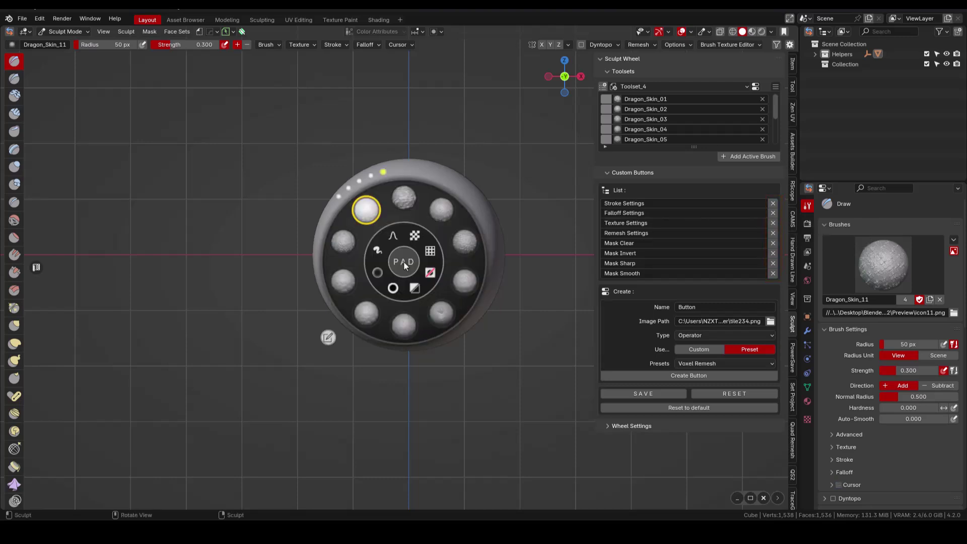
click(370, 176)
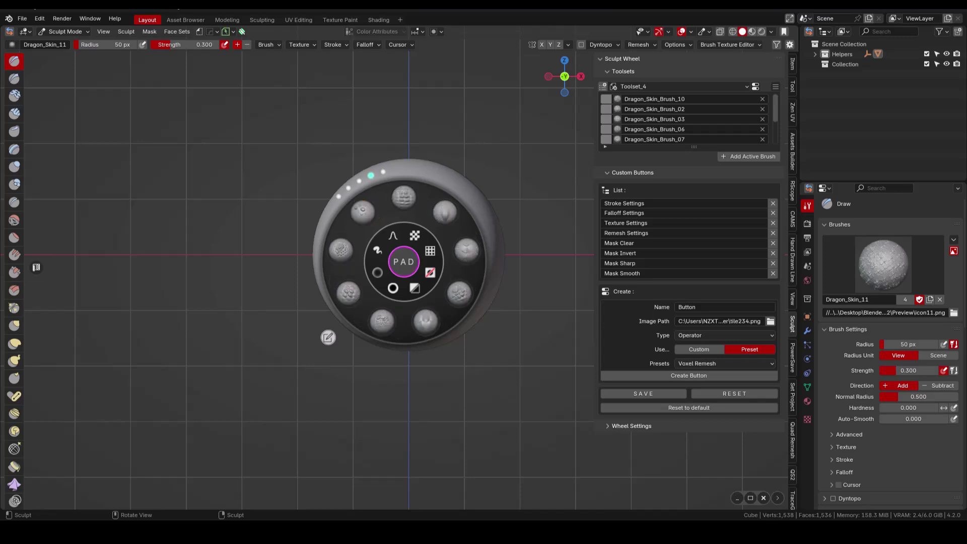
Switch the sculpt wheel to the Stitch_Brush toolset and on to the toolset that starts with SW | SculptDraw
click(358, 178)
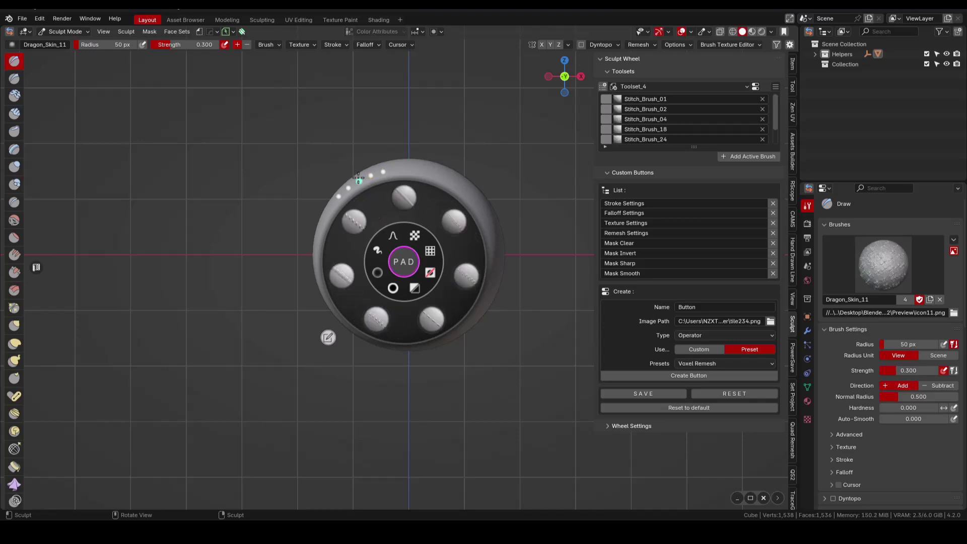
click(339, 195)
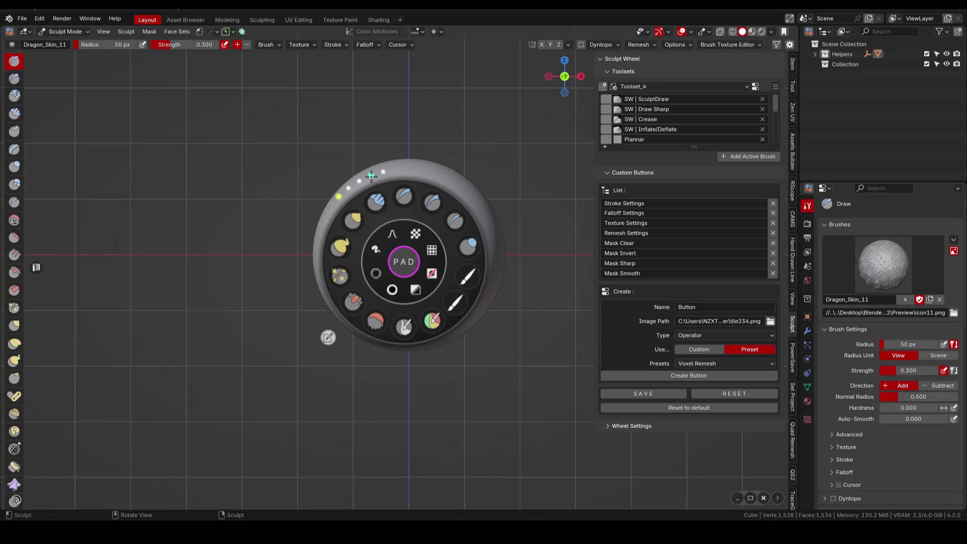
Use the sculpt wheel's central pad to set the brush size to 82 px and the strength to 1.31
key(ctrl+w)
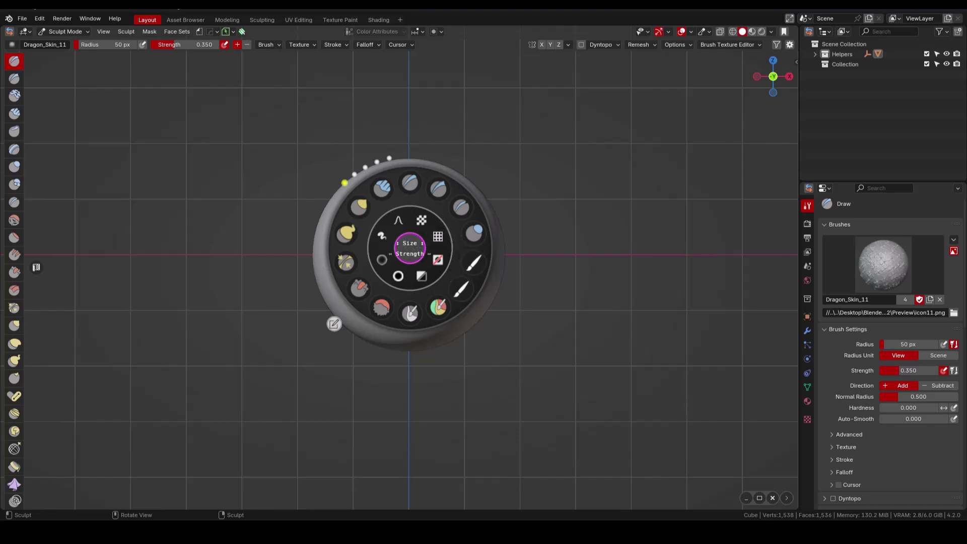
drag(409, 243, 409, 215)
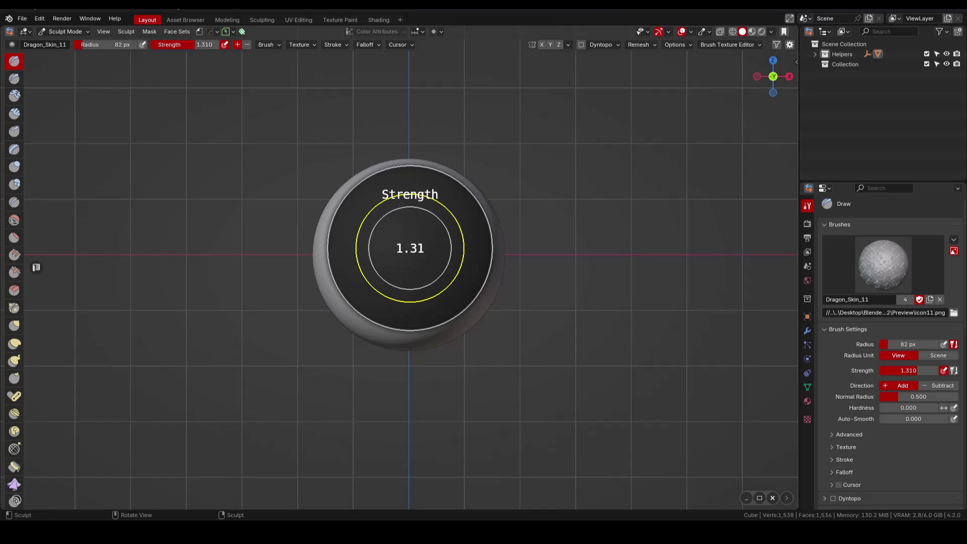
key(shift)
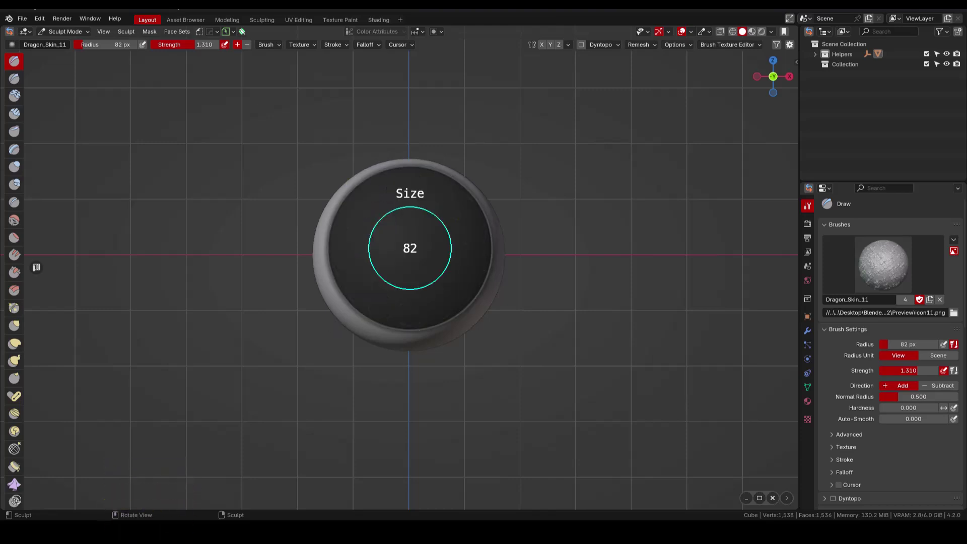
Adjust the brush size up and down in coarse and fine increments on the wheel's size pad, around 103 to 105 px
scroll(410, 248, up, 6)
scroll(410, 247, down, 1)
scroll(409, 248, down, 3)
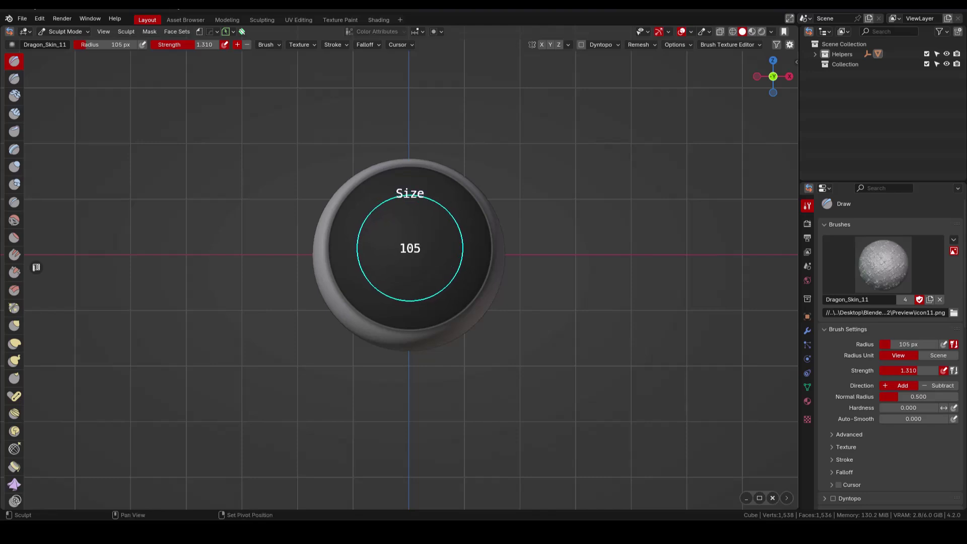
scroll(410, 248, up, 1)
scroll(409, 248, up, 1)
key(ctrl)
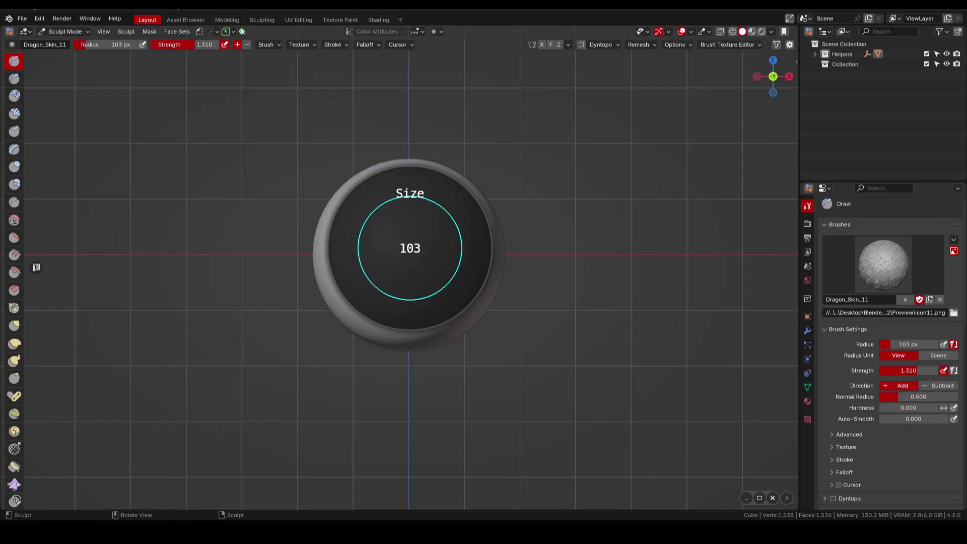
scroll(410, 248, down, 5)
scroll(410, 248, up, 6)
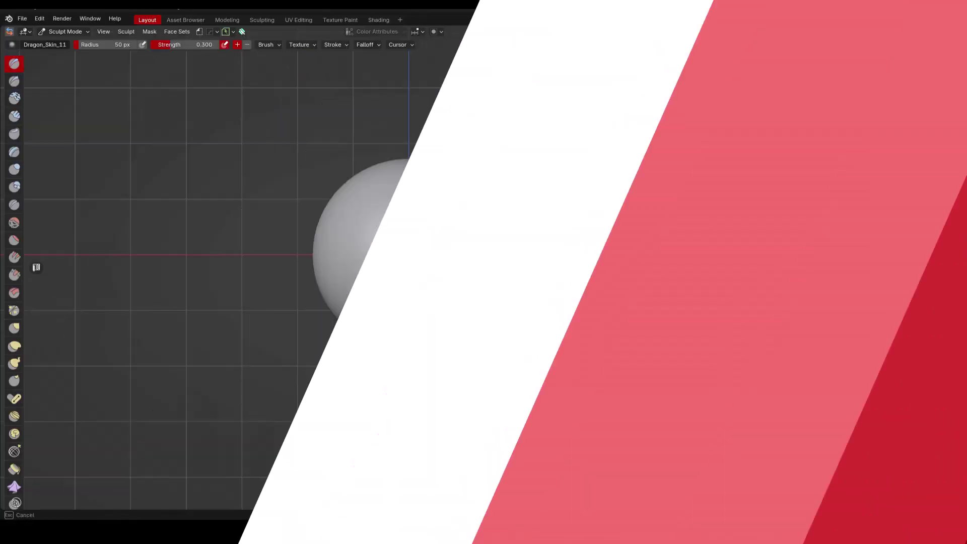
Open the sculpt wheel and interactively enlarge the radius of the active Dragon_Skin_11 brush
key(w)
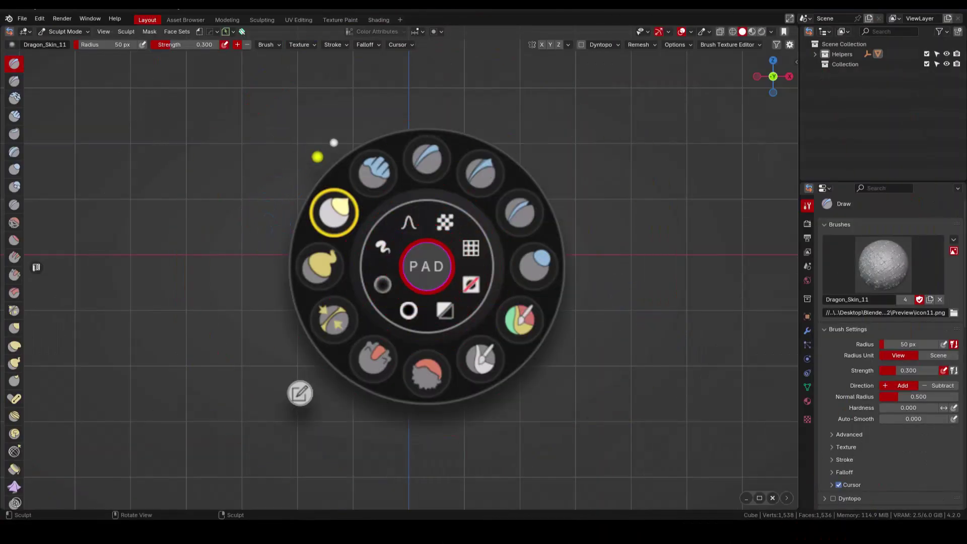
key(f)
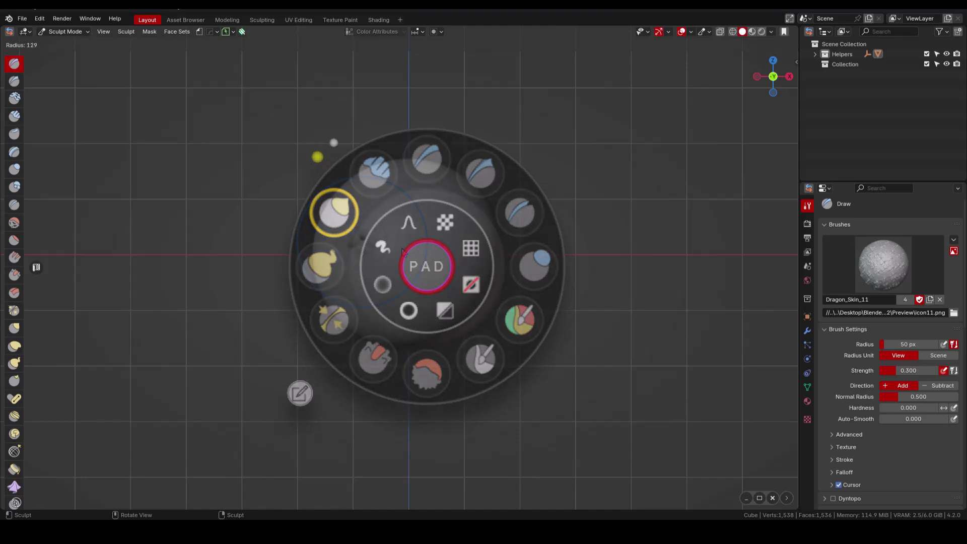
mouse_move(415, 259)
mouse_move(543, 286)
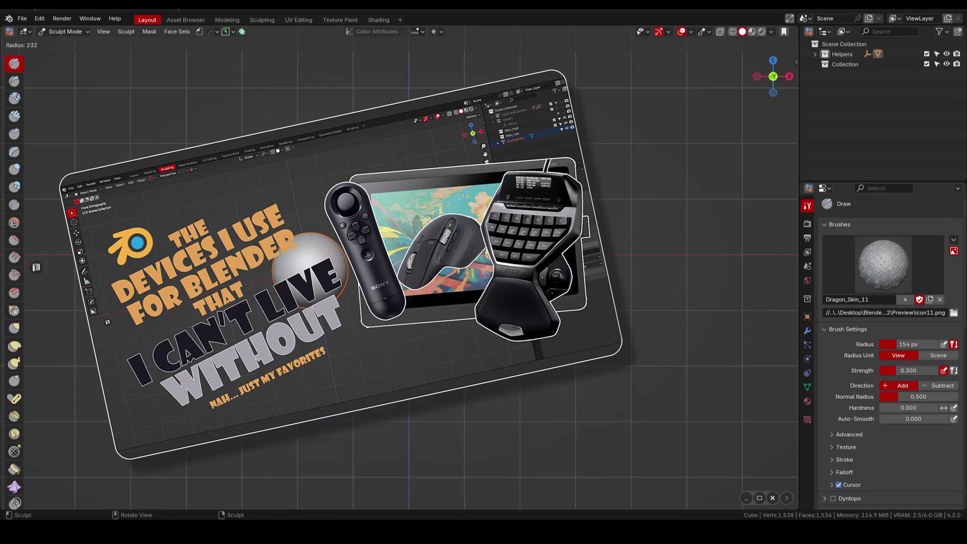
key(Return)
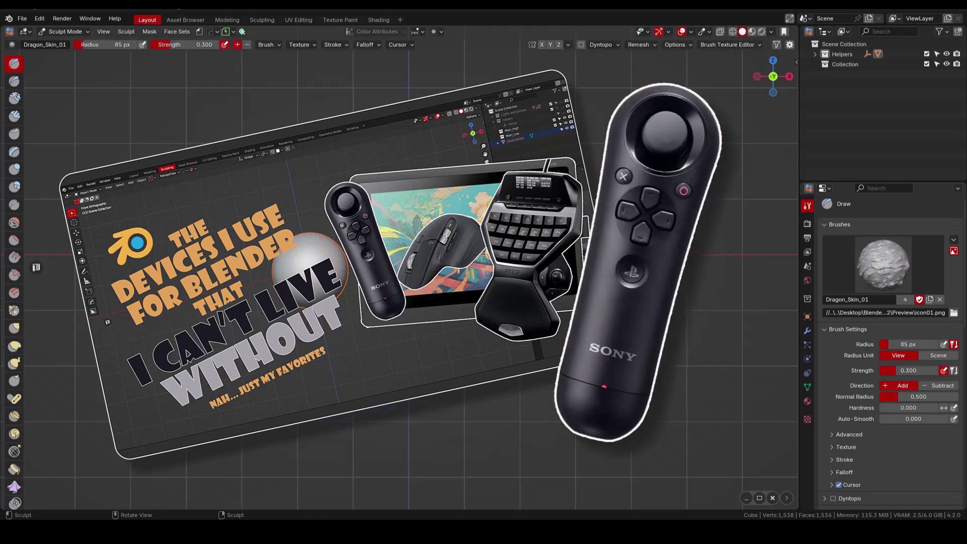
Set the Dragon_Skin_01 brush radius to 150 px and undo the test strokes on the sphere
key(f)
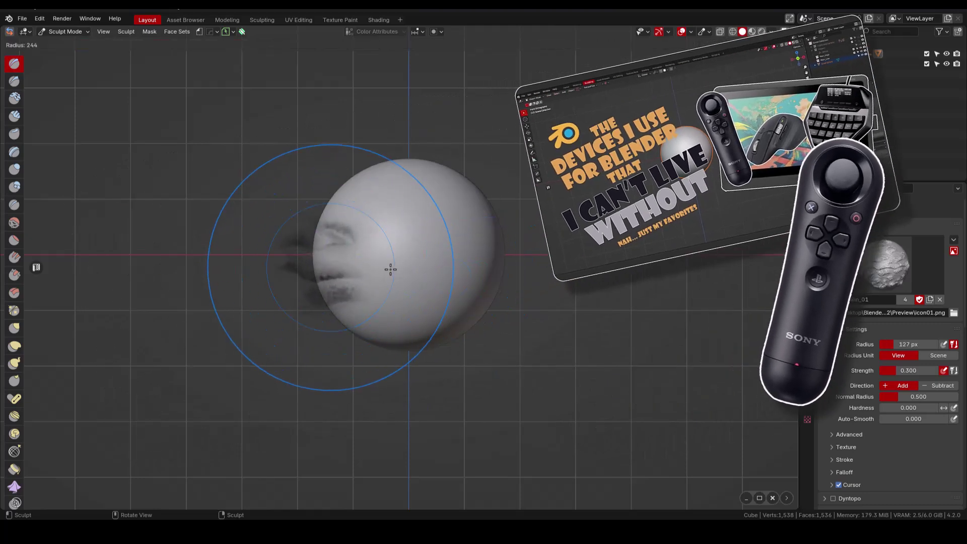
click(346, 273)
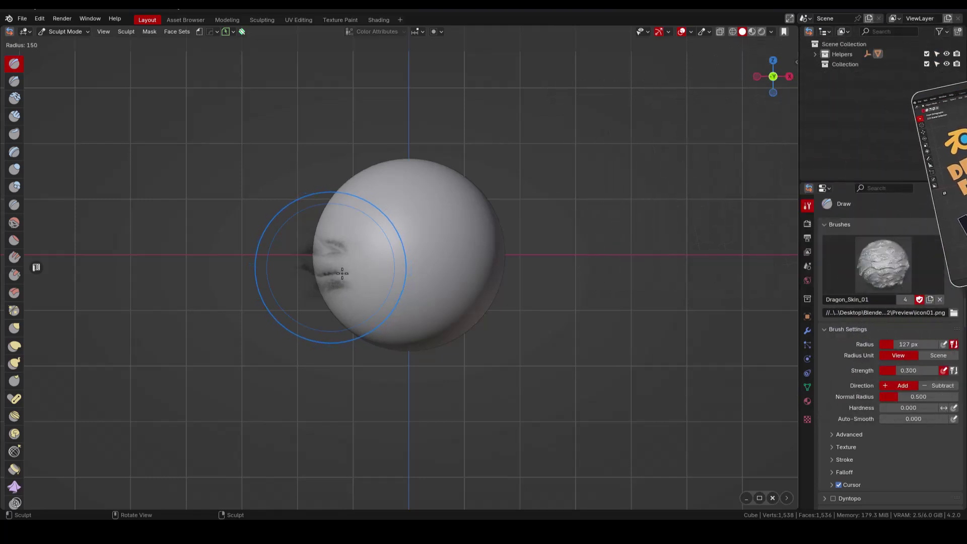
key(ctrl+z)
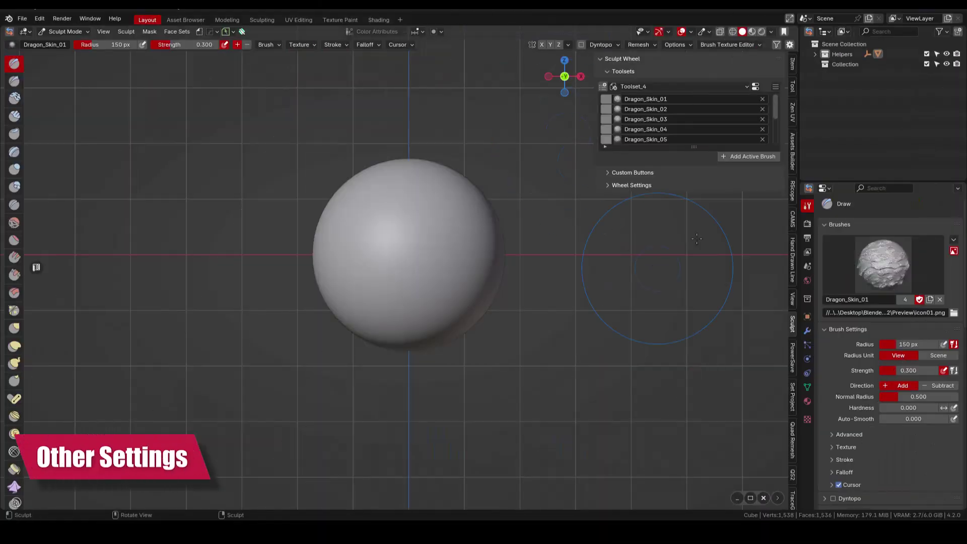
Review the options of Toolset_4, including the Global Toolset (beta) setting, and expand the Wheel Settings
click(756, 88)
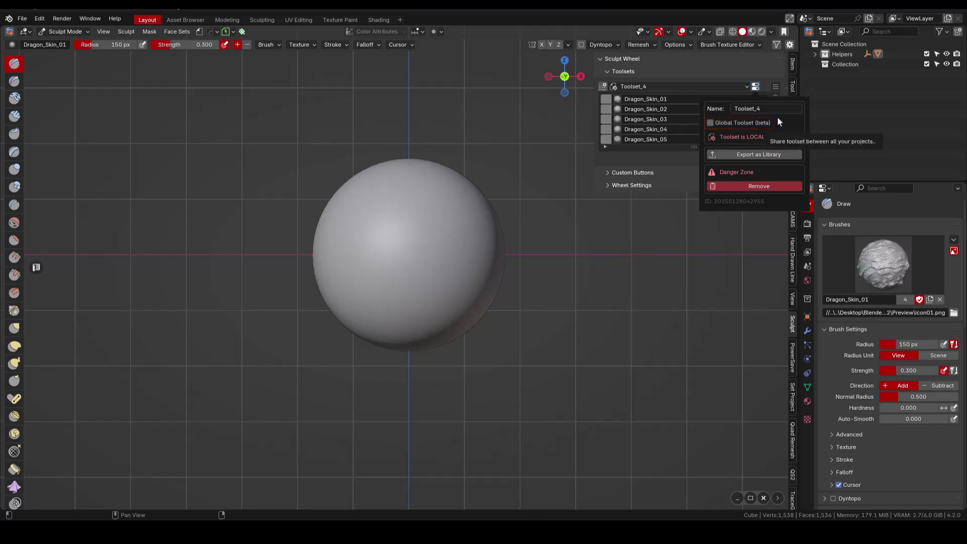
click(756, 89)
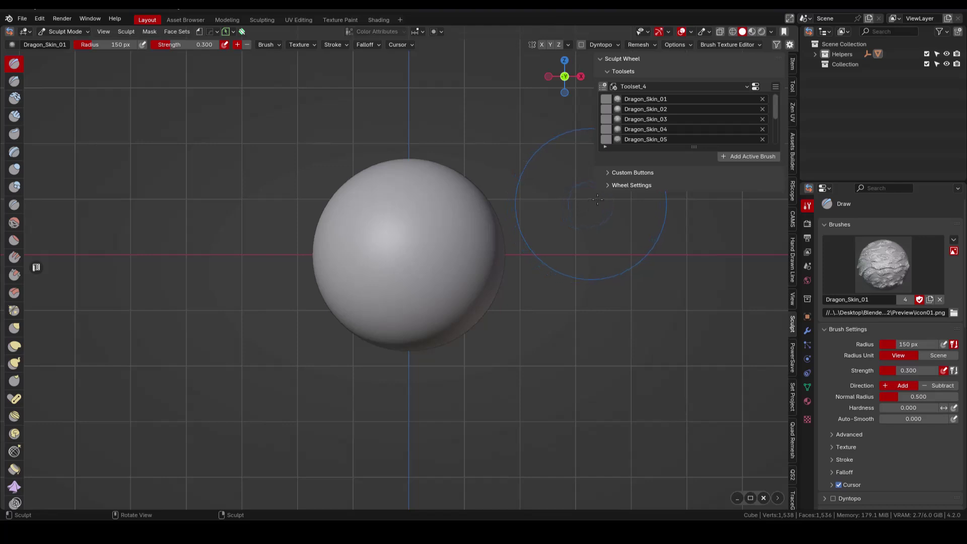
click(608, 186)
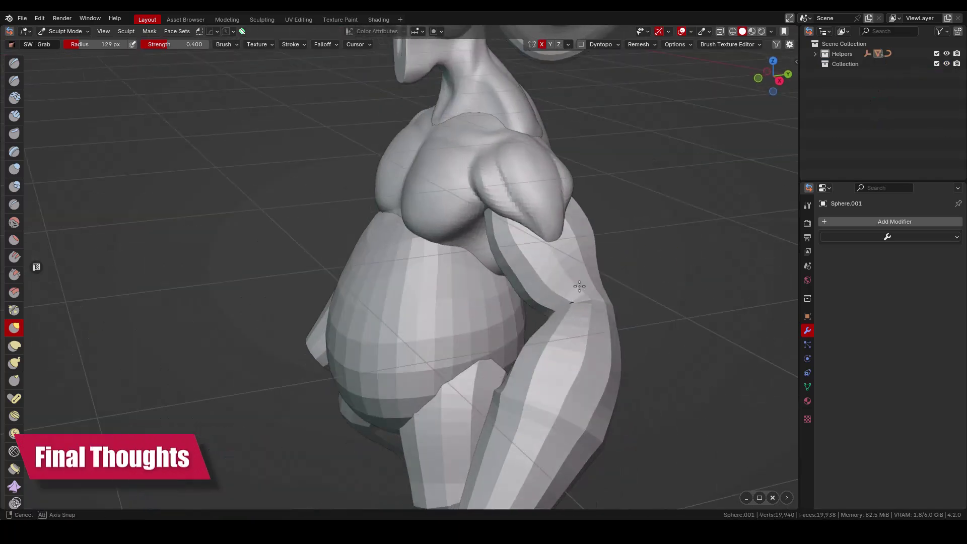
Sculpt long muscle ridges down the front of the forearm with the SW | Clay Strips brush at 101 px radius and 0.600 strength
middle_drag(578, 310, 548, 240)
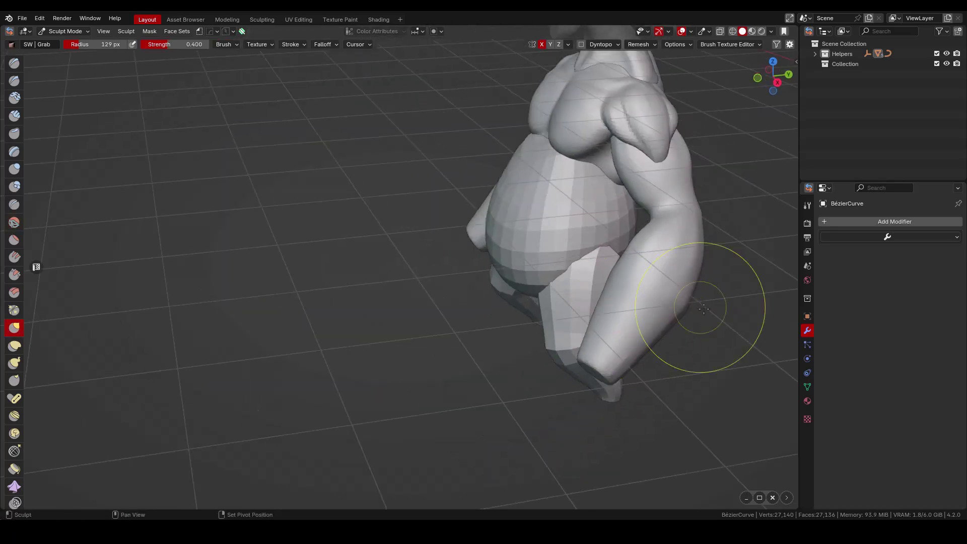
middle_drag(712, 346, 579, 342)
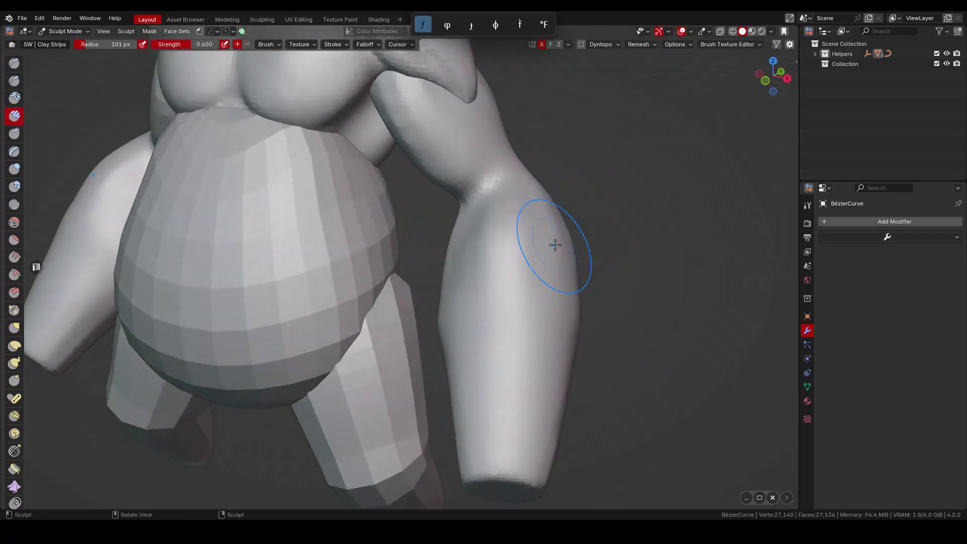
mouse_move(555, 244)
mouse_down()
mouse_move(561, 227)
mouse_move(512, 245)
mouse_move(486, 142)
mouse_up()
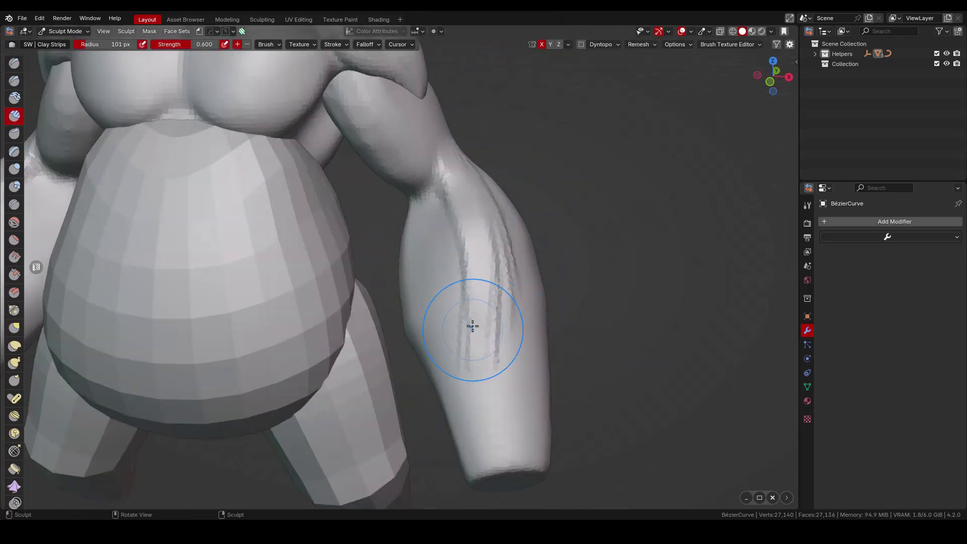
drag(473, 326, 484, 449)
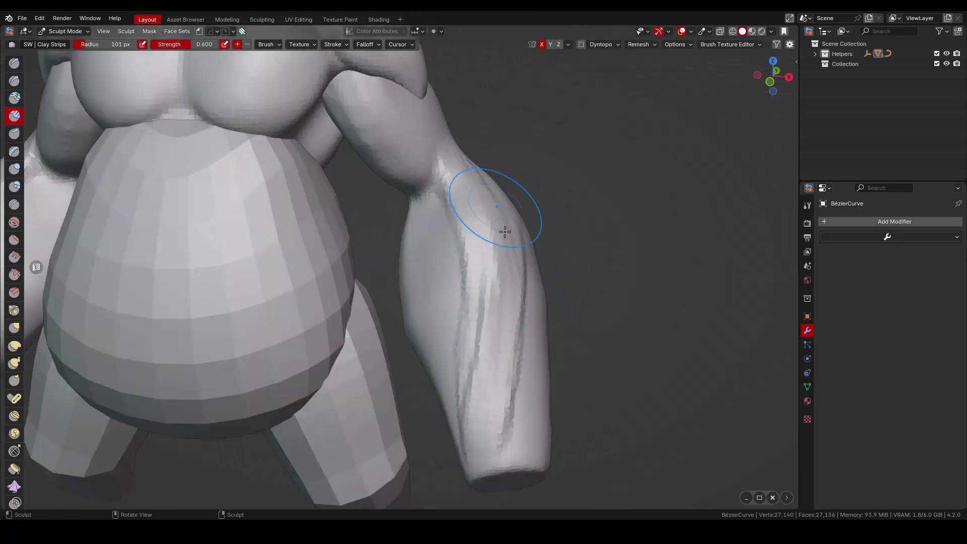
mouse_move(502, 230)
middle_down()
mouse_move(447, 194)
mouse_move(455, 178)
middle_up()
drag(438, 368, 411, 400)
drag(373, 277, 391, 373)
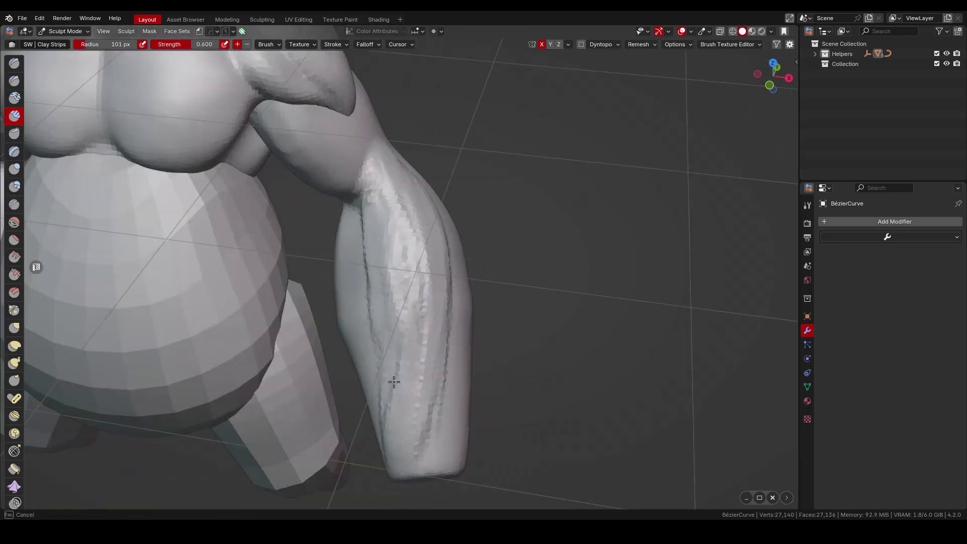
drag(390, 373, 398, 453)
drag(410, 358, 428, 453)
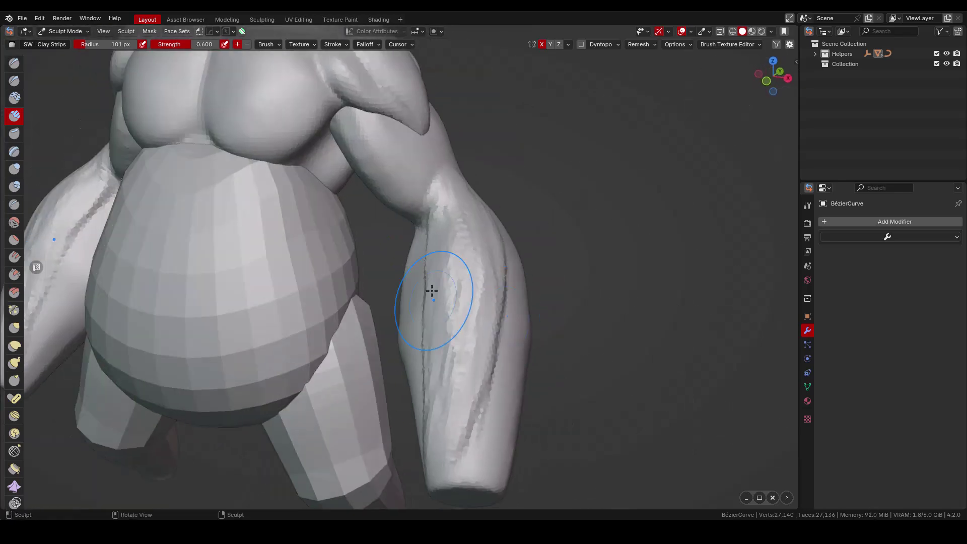
mouse_move(432, 302)
mouse_down()
mouse_move(442, 447)
mouse_move(443, 190)
mouse_up()
Build up a muscle strip along the outer side of the forearm with the SW | Clay Strips brush at 65 px radius
key(shift+c)
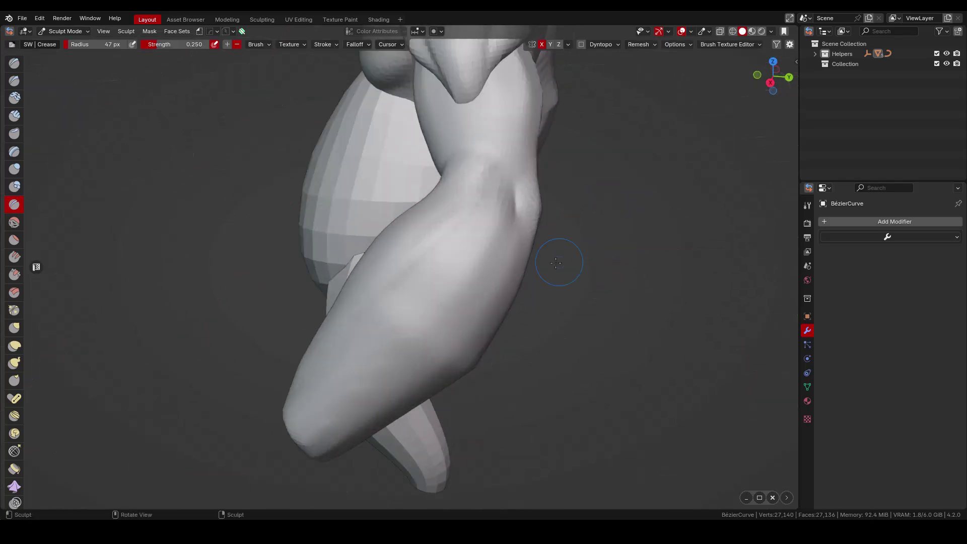
key(c)
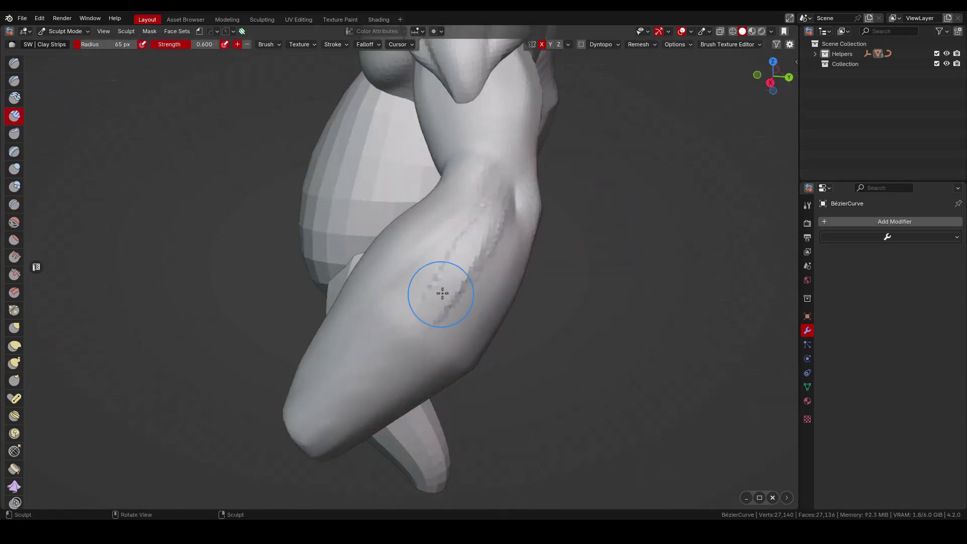
mouse_move(443, 293)
mouse_down()
mouse_move(399, 302)
mouse_move(421, 318)
mouse_move(378, 328)
mouse_up()
middle_drag(378, 328, 582, 329)
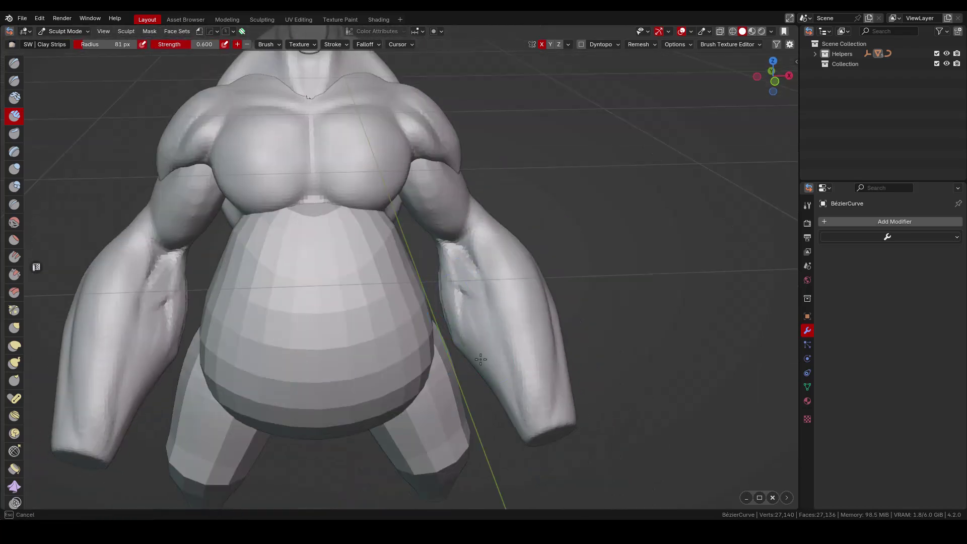
Smooth the inner forearm below the elbow with the Smooth brush at 81 px radius and 0.450 strength
key(w)
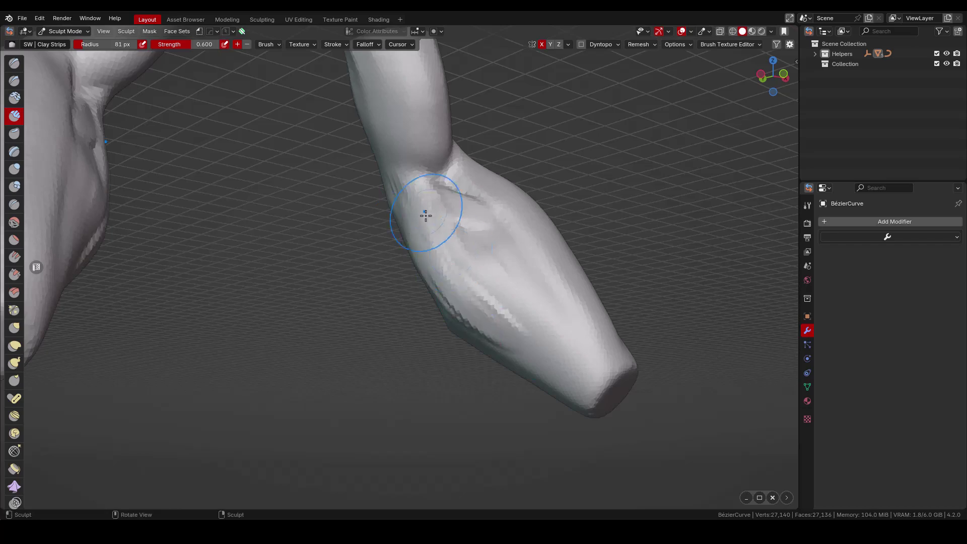
middle_drag(425, 216, 458, 239)
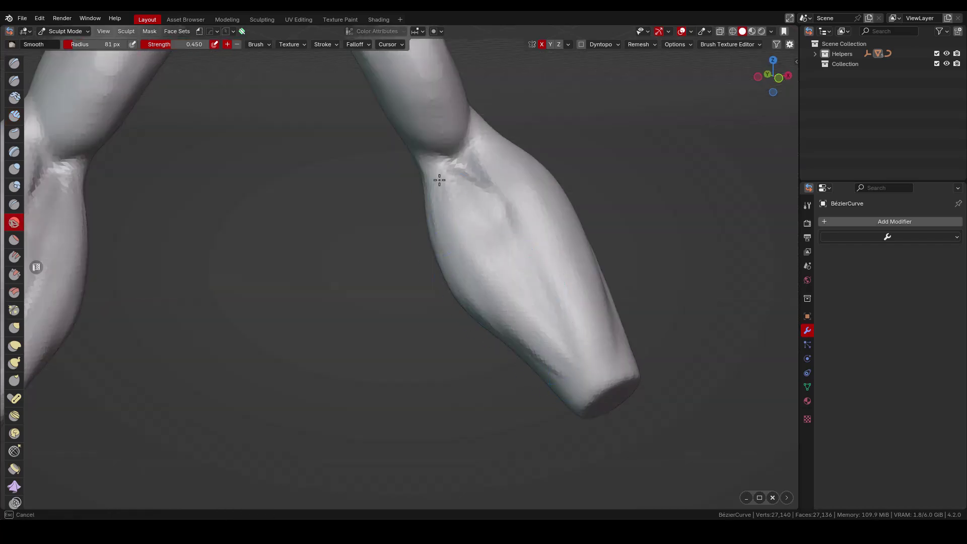
middle_drag(440, 177, 407, 143)
mouse_move(457, 253)
middle_down()
mouse_move(522, 228)
mouse_move(466, 280)
mouse_move(536, 218)
mouse_move(535, 151)
mouse_move(512, 335)
mouse_move(561, 287)
mouse_move(506, 108)
mouse_move(488, 151)
mouse_move(548, 237)
mouse_move(462, 138)
middle_up()
Add muscle strips to the outer upper arm with the SW | Clay Strips brush at 62 px radius
key(shift+s)
key(c)
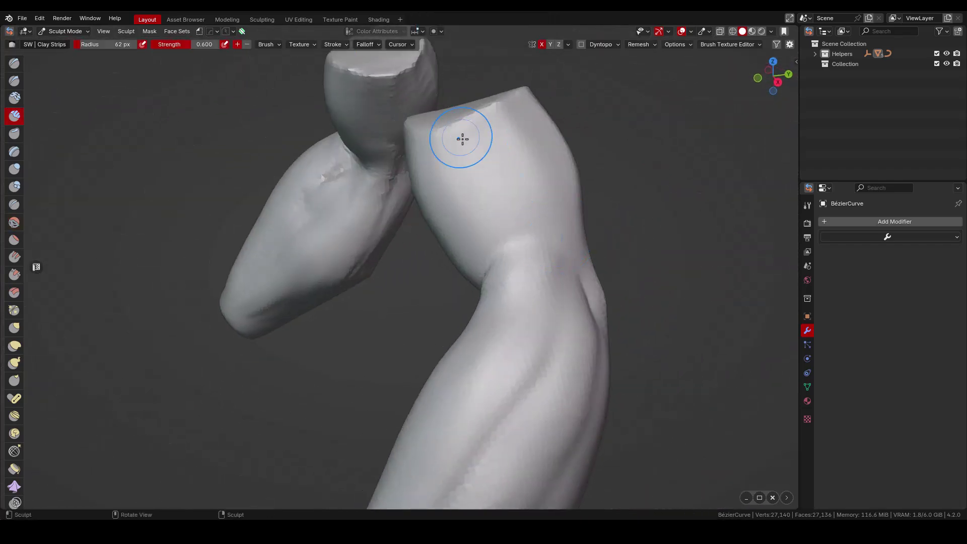
mouse_move(462, 138)
mouse_down()
mouse_move(500, 187)
mouse_move(471, 134)
mouse_move(528, 227)
mouse_move(481, 112)
mouse_move(461, 138)
mouse_up()
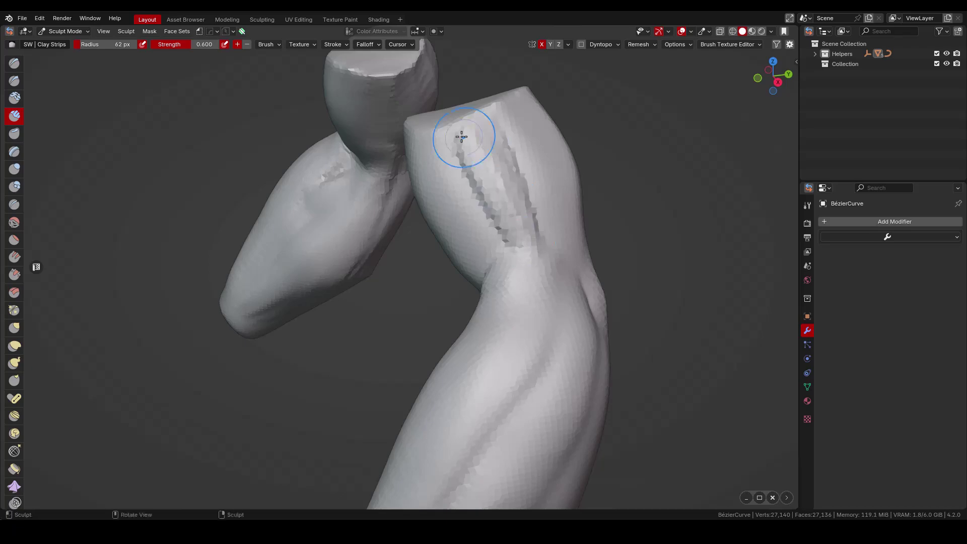
middle_drag(462, 138, 545, 372)
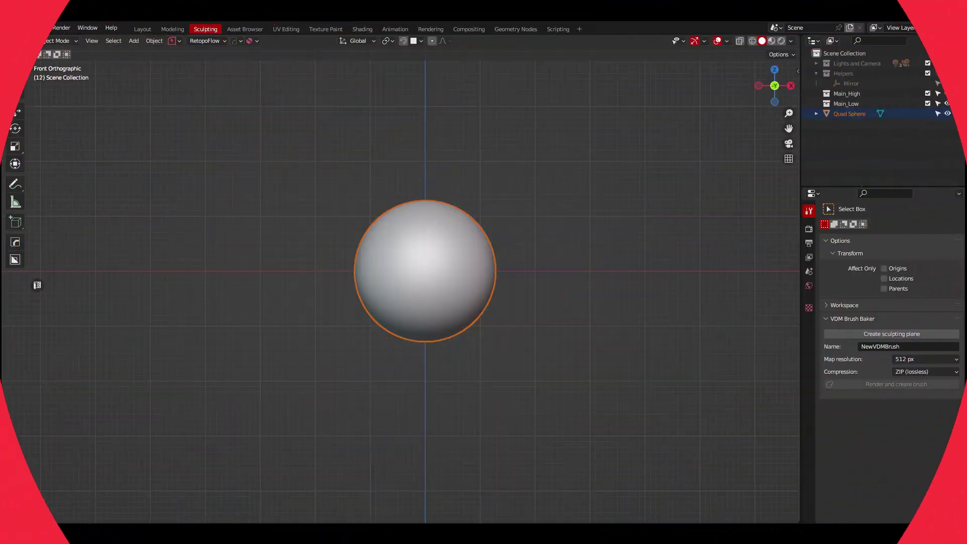